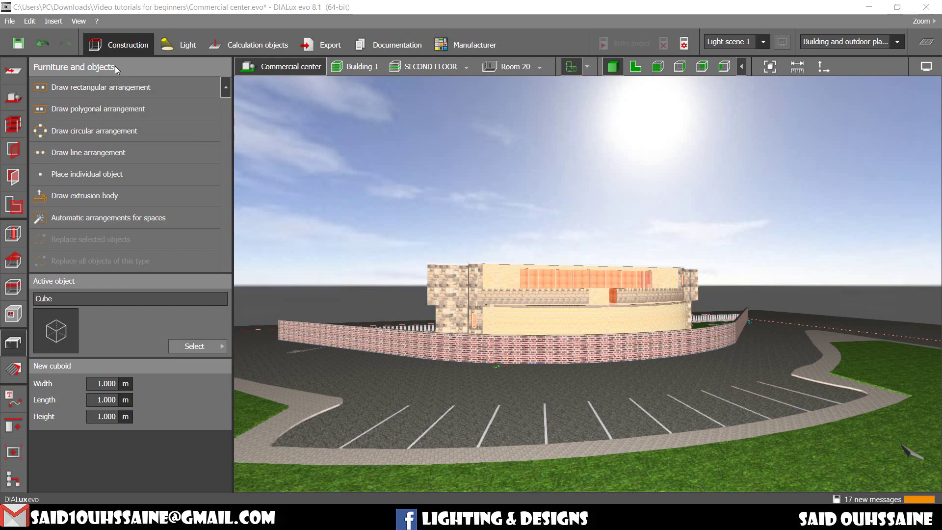
- Open the Active object selection to choose a sphere instead of the cube
key("Tab")
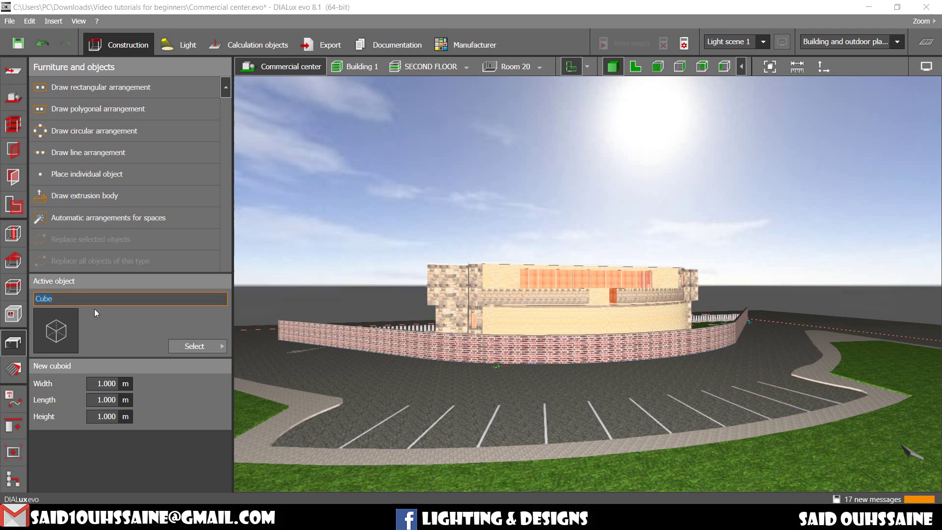
left_click(194, 346)
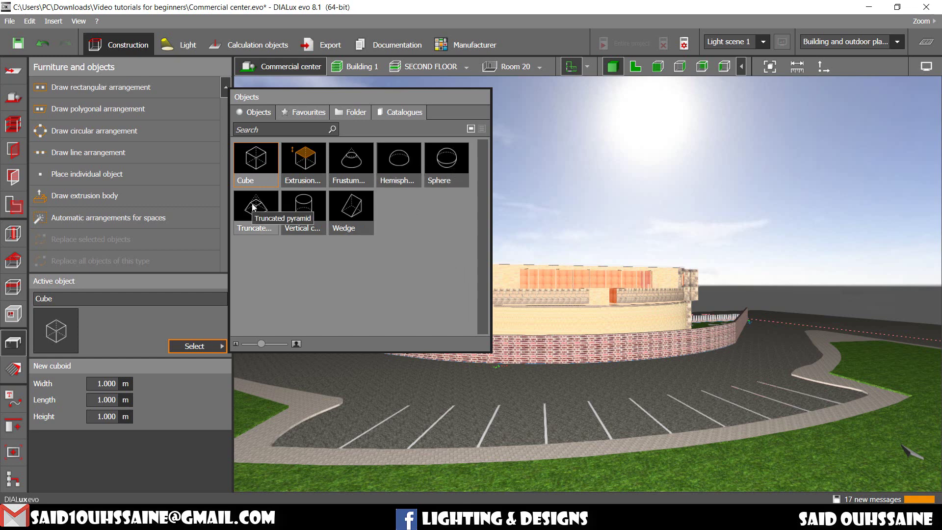
- Make the sphere active and place it in the second-floor restaurant on the 2D plan
double_click(438, 161)
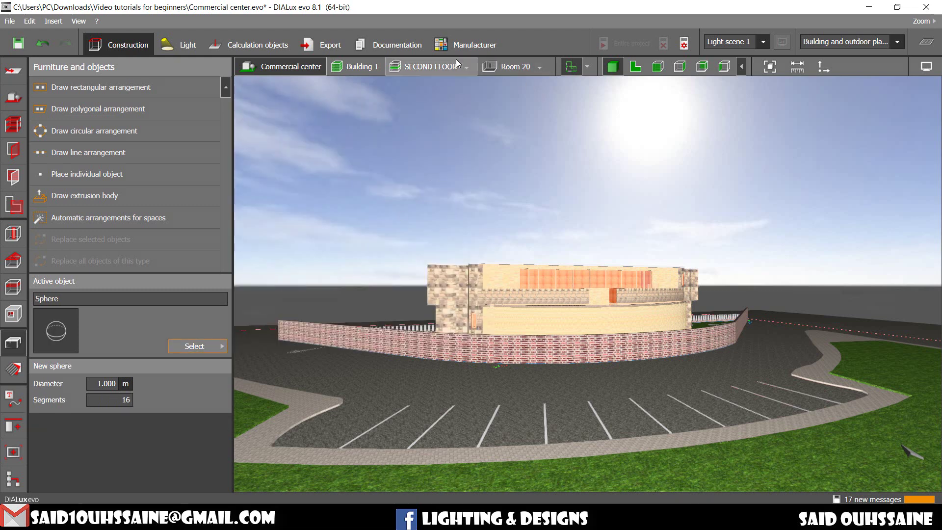
left_click(431, 66)
left_click(627, 67)
scroll(515, 257, "up", 2)
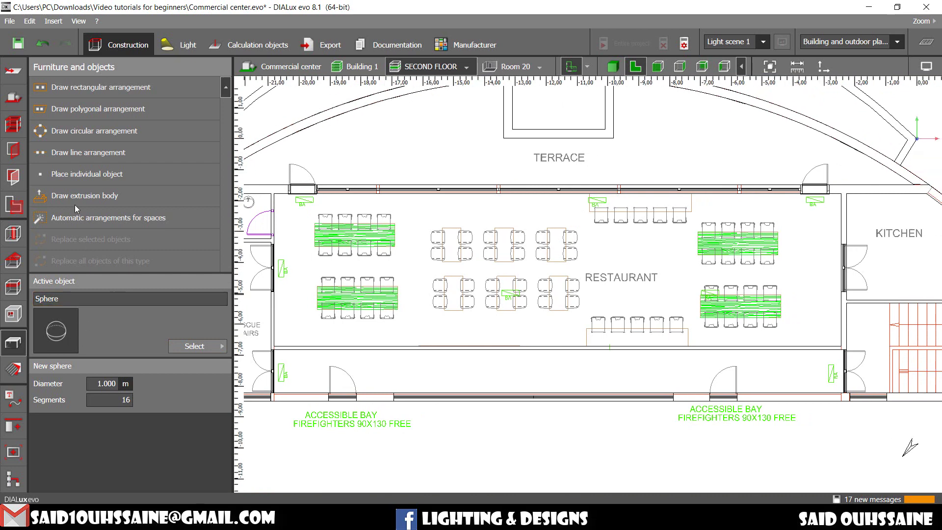
left_click(89, 178)
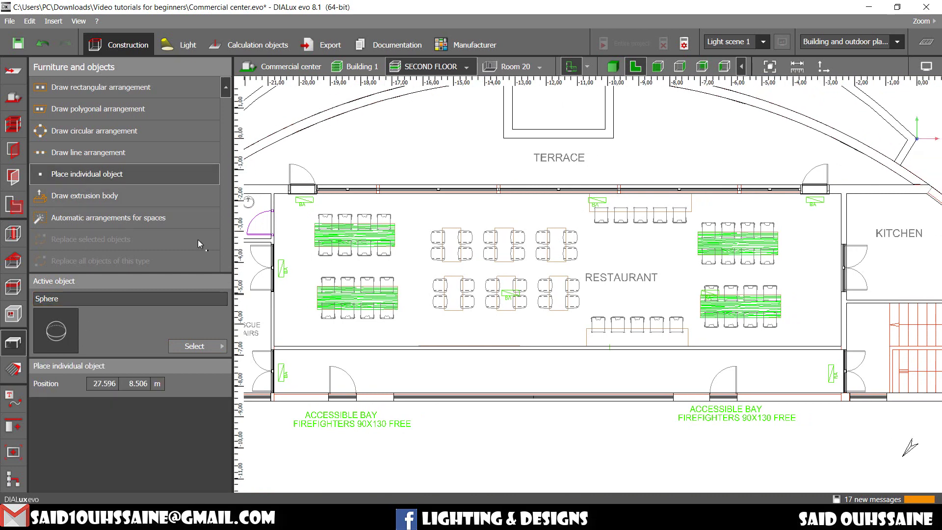
left_click(538, 335)
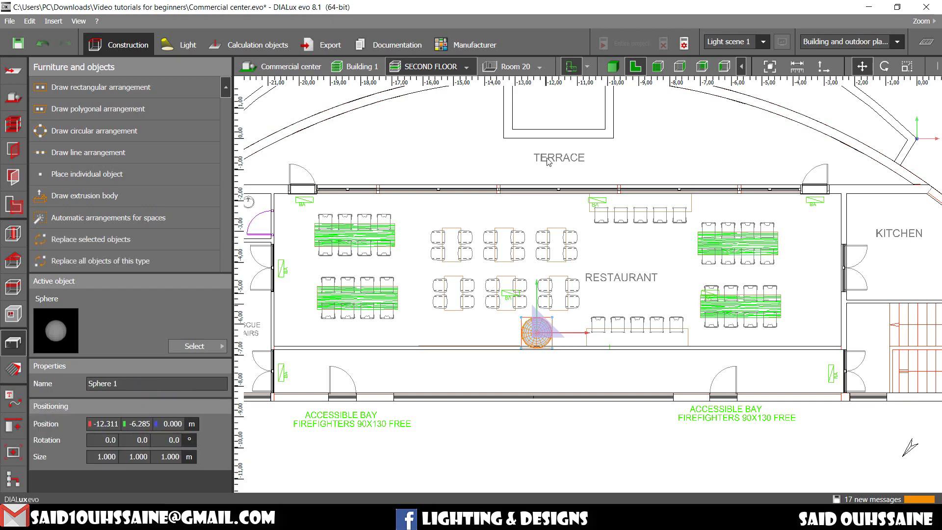
- Lift Sphere 1 in 3D to 0.436 m above the Room 20 floor
left_click(613, 67)
middle_click_drag(615, 328, 602, 262)
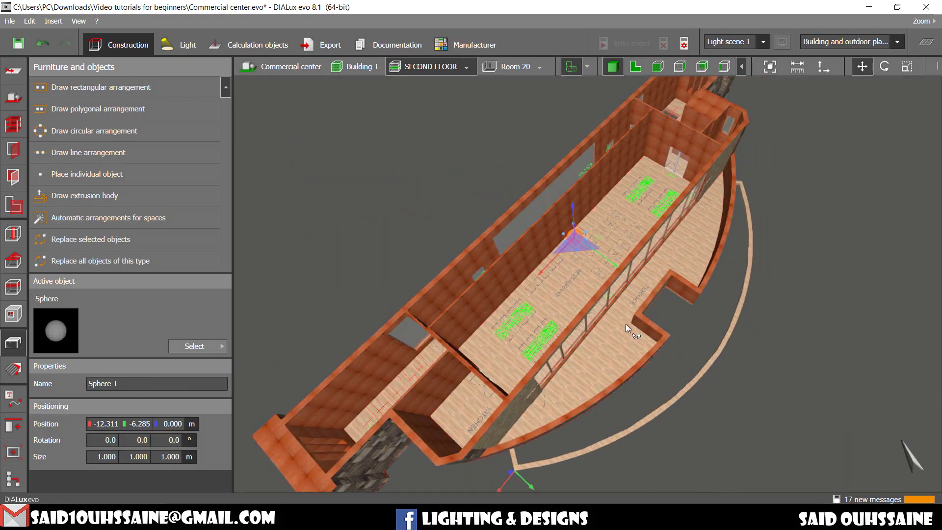
scroll(559, 236, "up", 8)
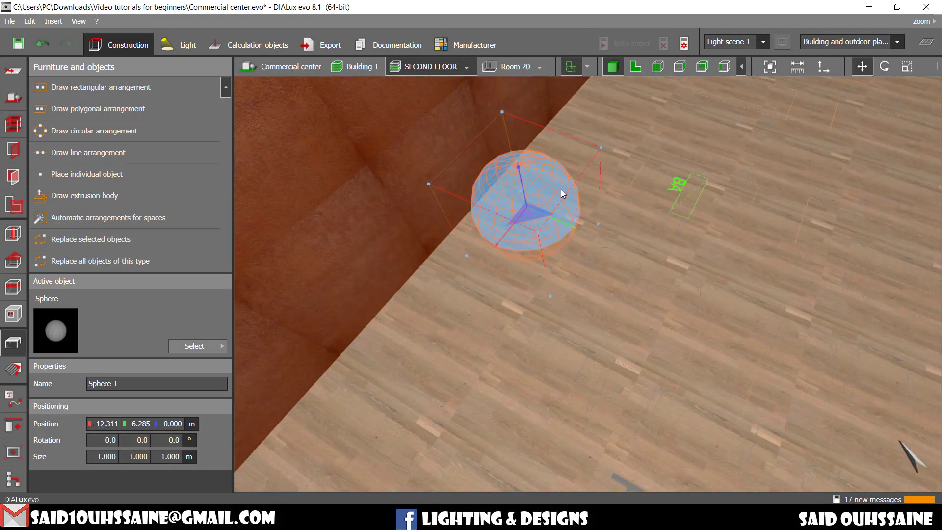
left_click_drag(529, 179, 521, 129)
mouse_move(619, 263)
middle_mouse_down()
mouse_move(574, 202)
mouse_move(633, 243)
middle_mouse_up()
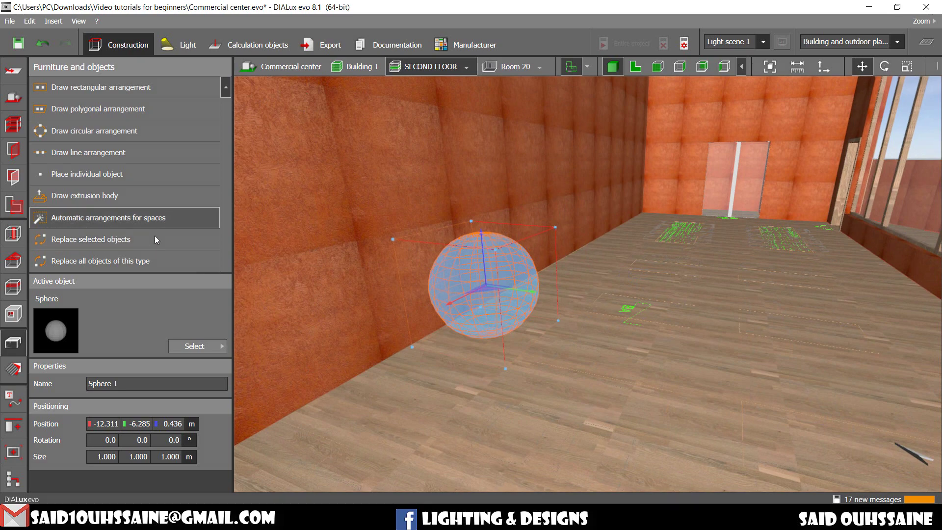
- Swap Sphere 1 for a vertical cylinder in place, then return to the 2D plan
left_click(106, 243)
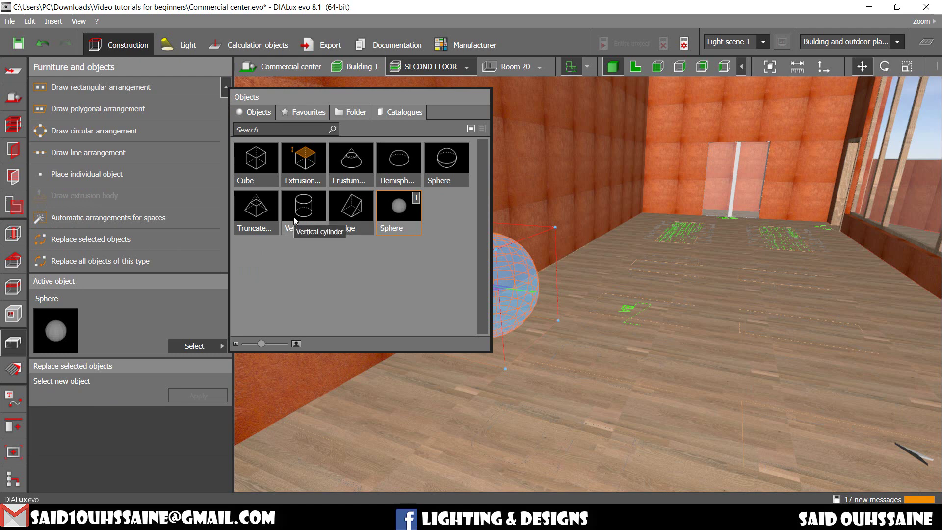
left_click(294, 219)
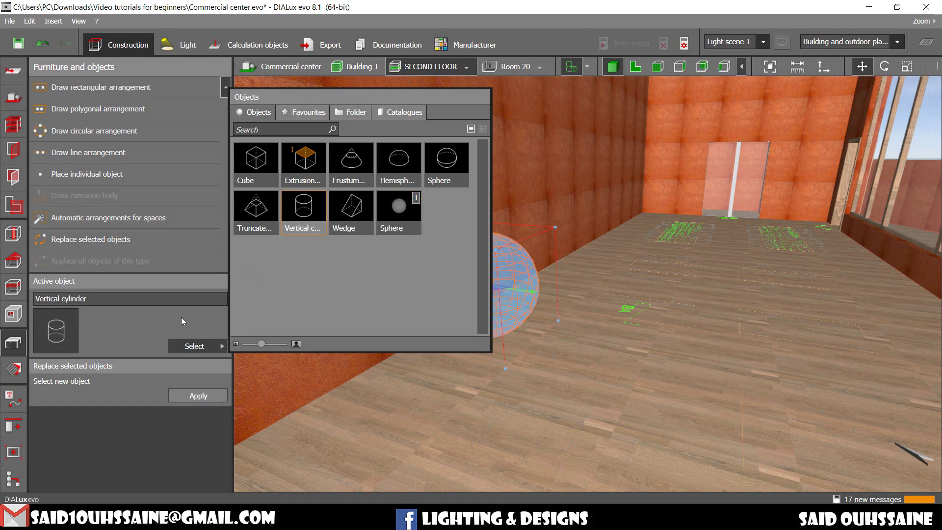
left_click(196, 395)
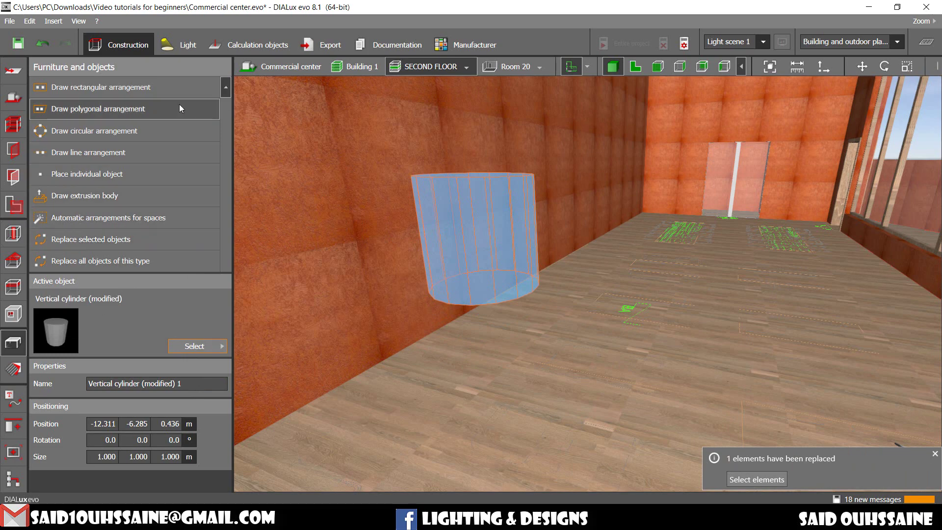
left_click(635, 66)
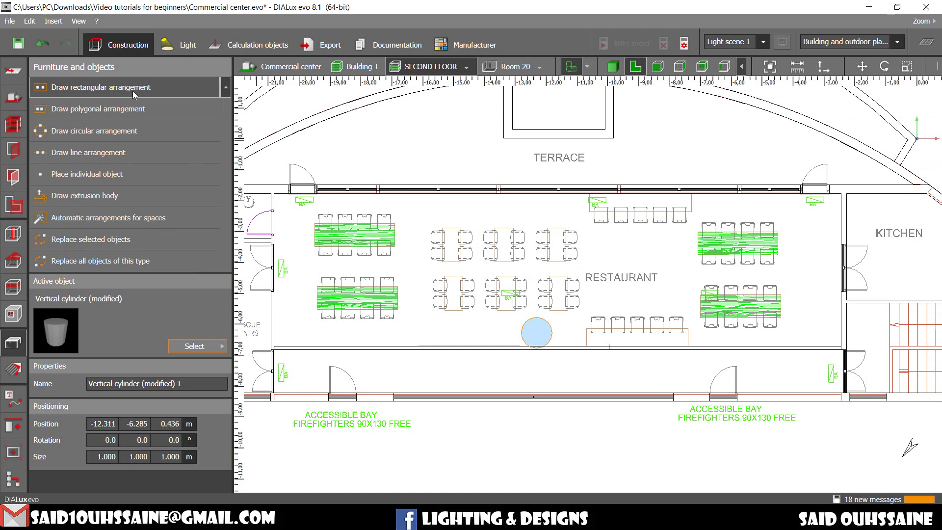
- Draw a rectangular arrangement of four cylinders above the middle tables
left_click(133, 91)
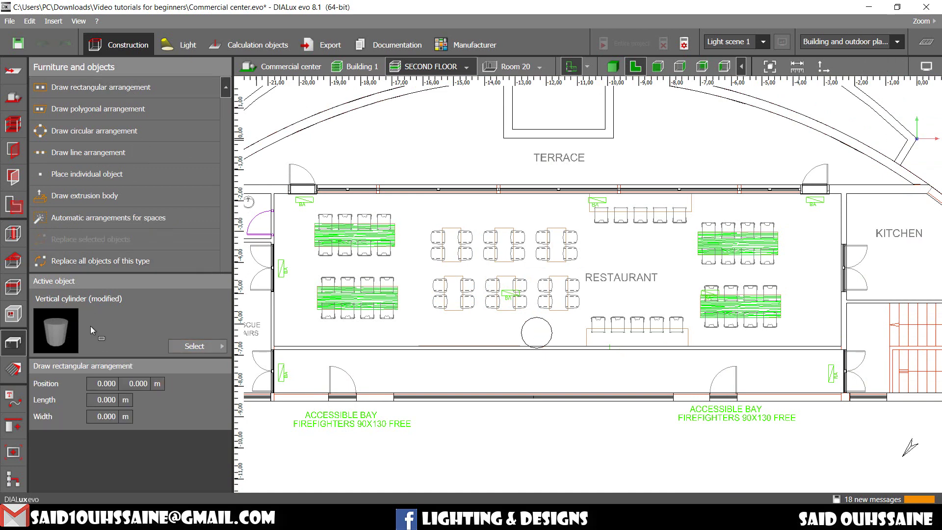
middle_click_drag(450, 316, 412, 320)
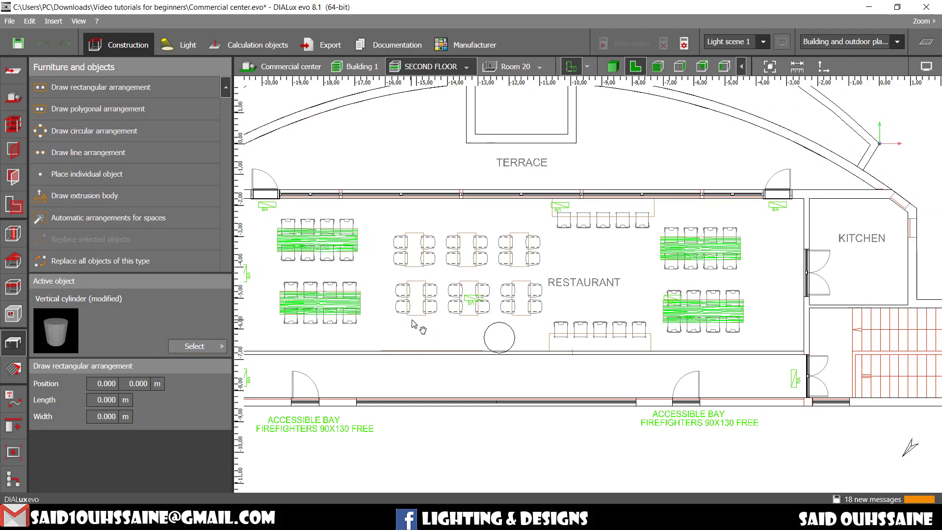
left_click(462, 232)
left_click(463, 289)
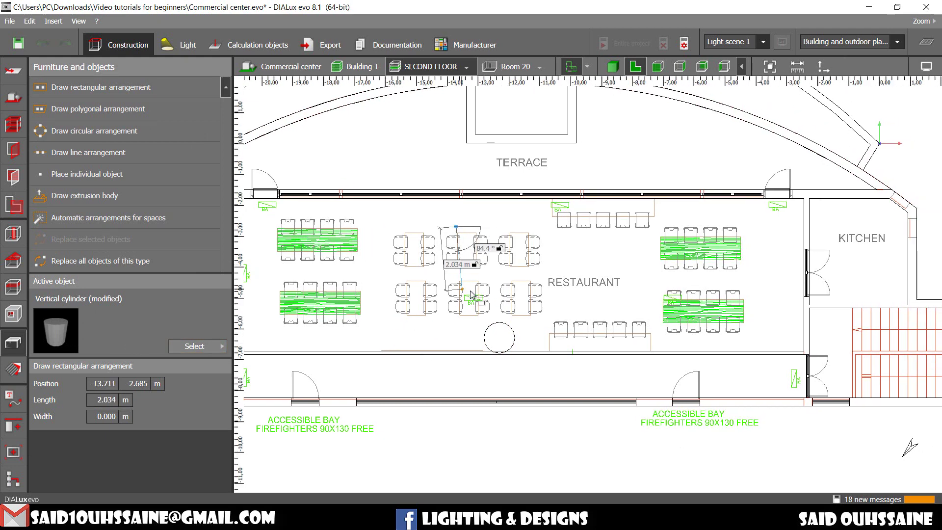
left_click(649, 292)
middle_click_drag(601, 298, 668, 283)
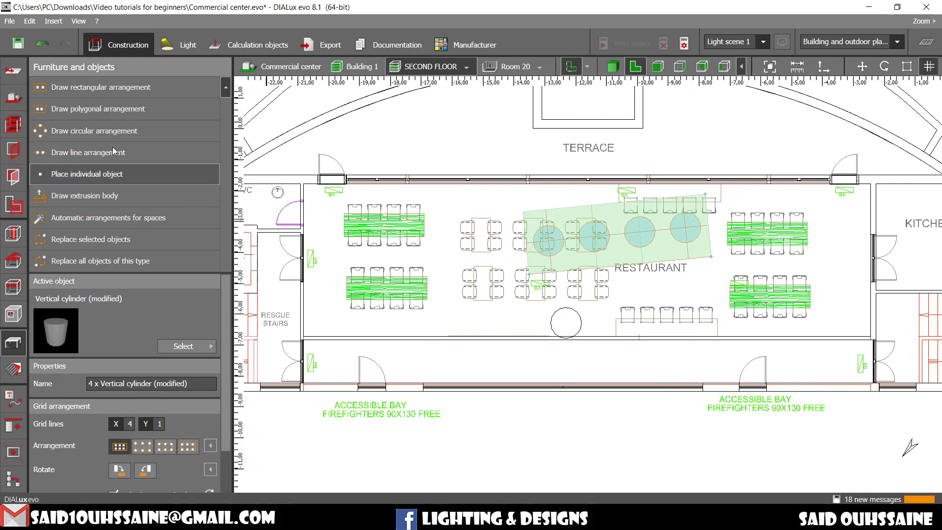
- Add a diagonal line of four cylinders and an automatic 6 by 3 grid in the restaurant
left_click(90, 152)
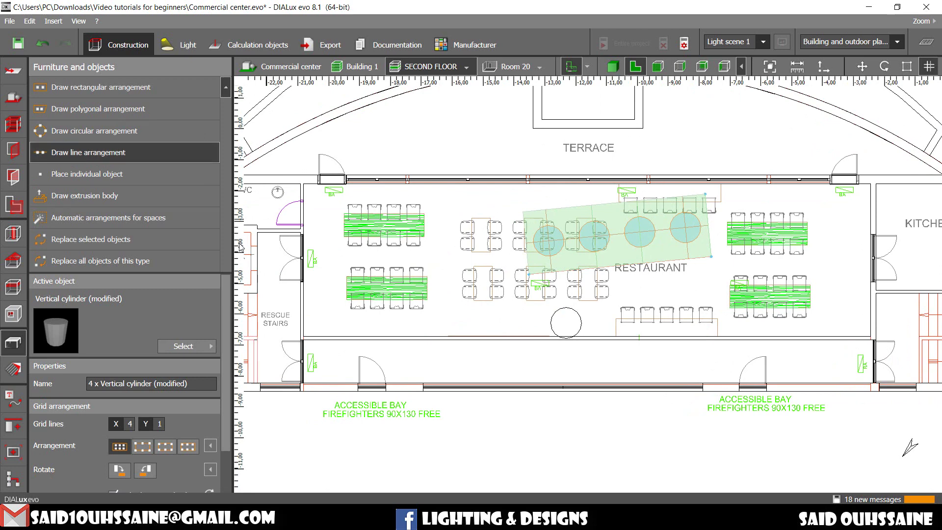
left_click(324, 201)
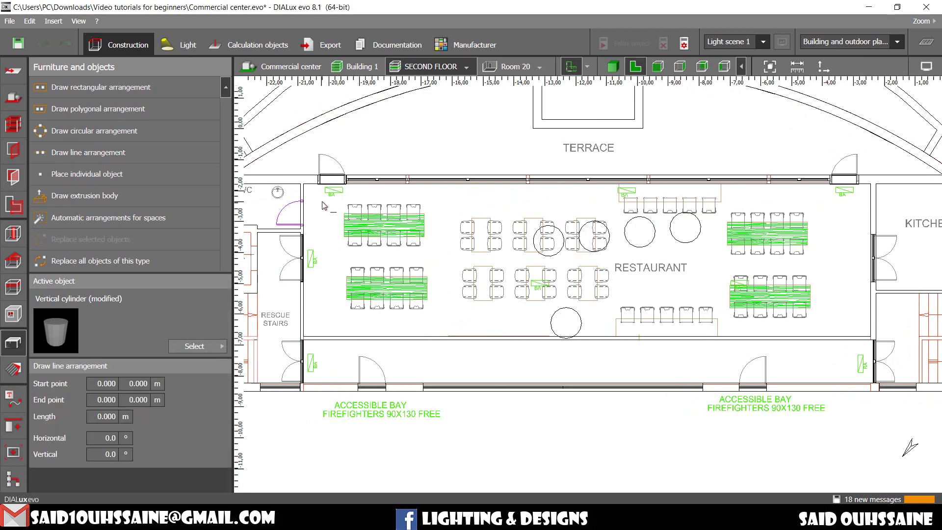
left_click(578, 324)
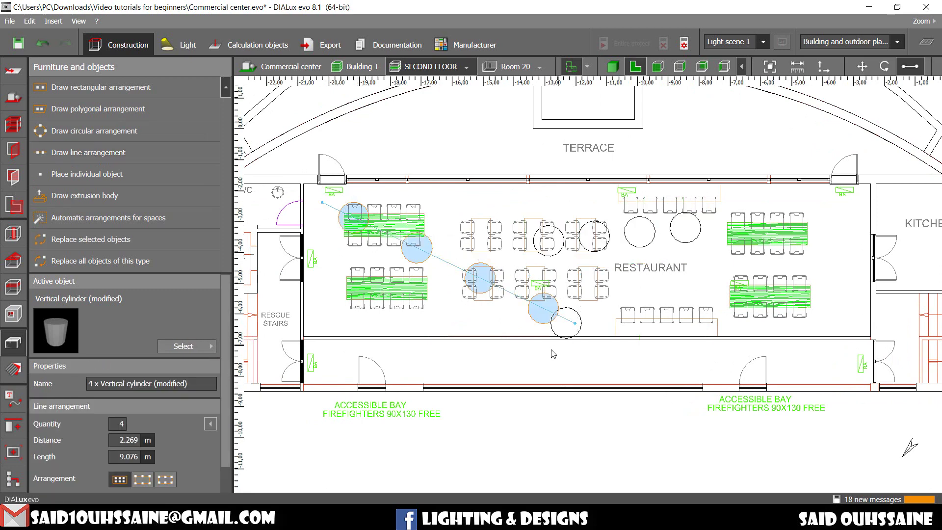
left_click(145, 225)
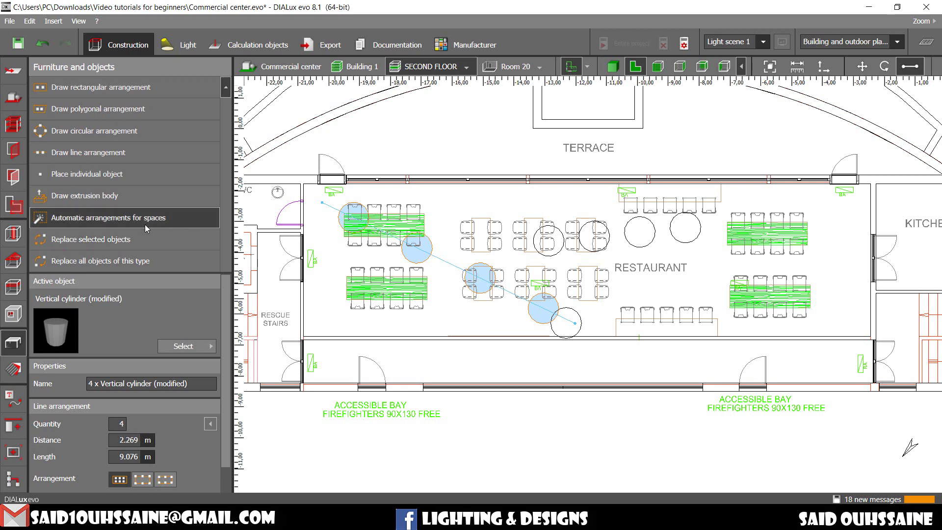
left_click(503, 256)
scroll(503, 255, "down", 1)
scroll(462, 264, "down", 1)
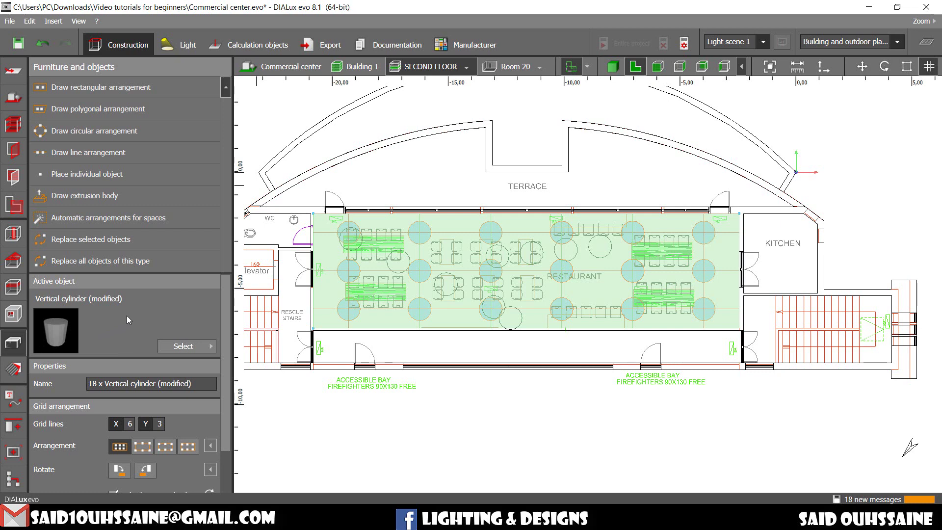
left_click(188, 45)
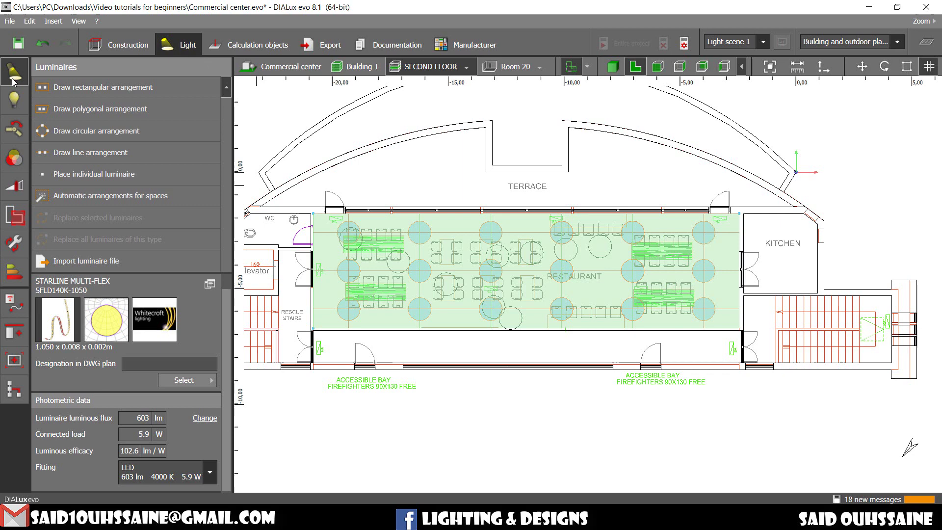
left_click(128, 45)
middle_click_drag(456, 236, 440, 246)
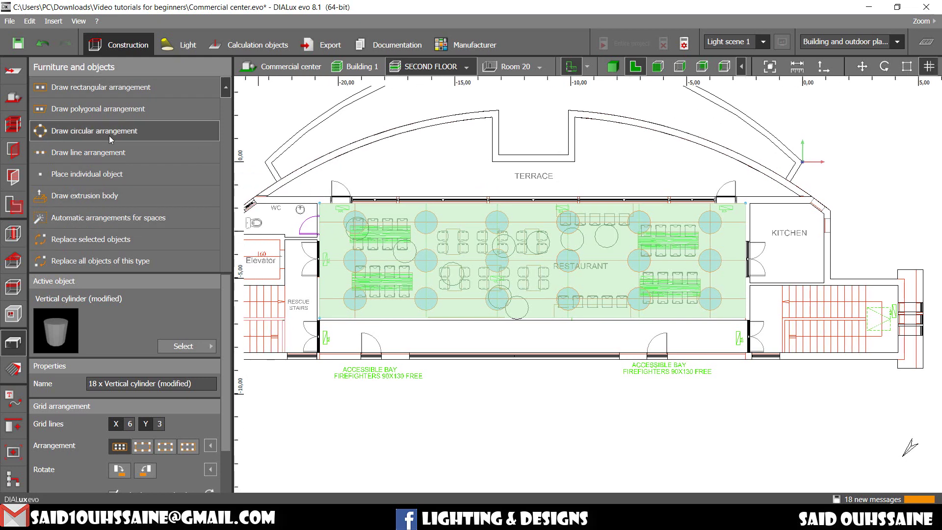
- Select all the cylinder arrangements and delete them from the restaurant plan
left_click(517, 311)
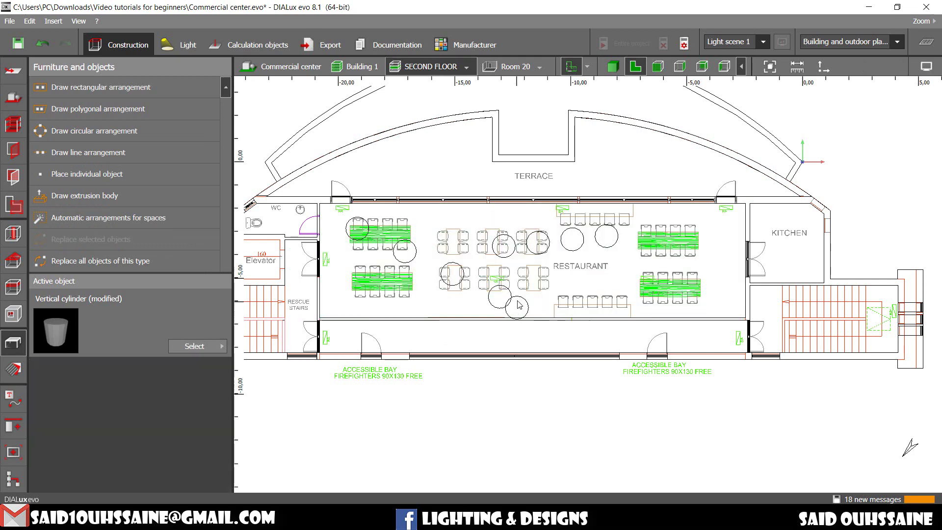
left_click(520, 308)
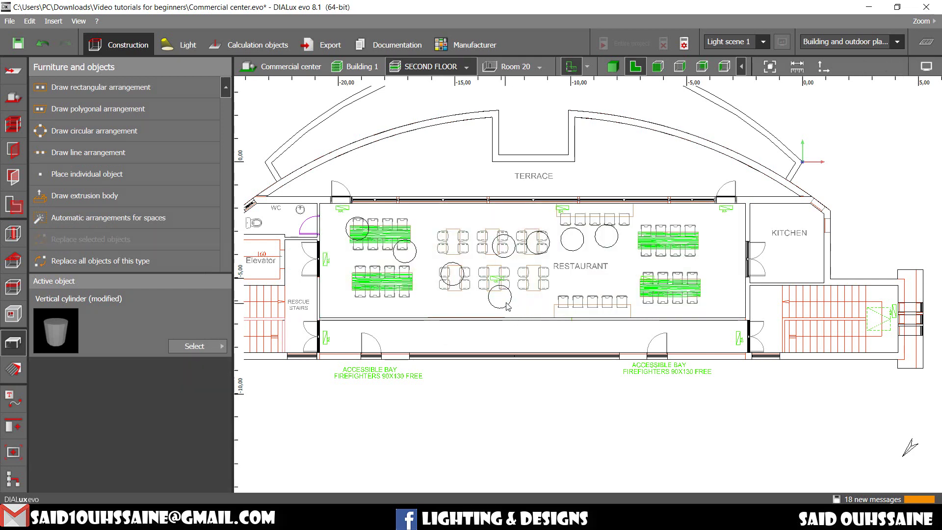
left_click(453, 274)
left_click(501, 297)
left_click(572, 239)
key("Delete")
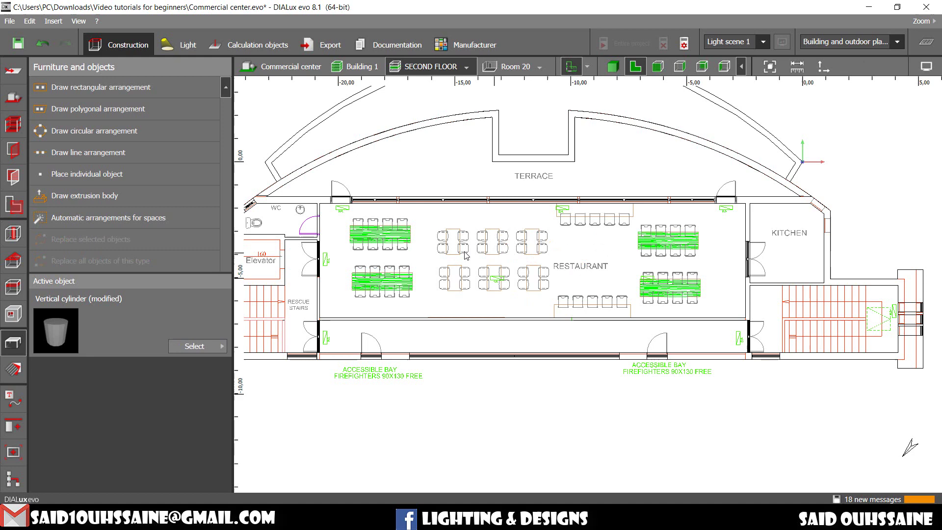
scroll(576, 264, "up", 3)
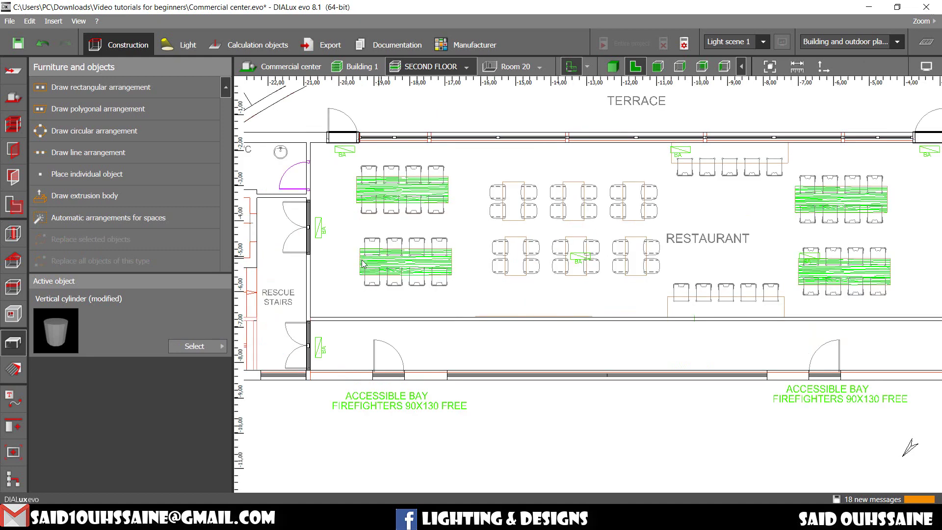
- Outline a closed polygon extrusion body, 1 m high, across the middle tables
left_click(119, 200)
left_click(452, 221)
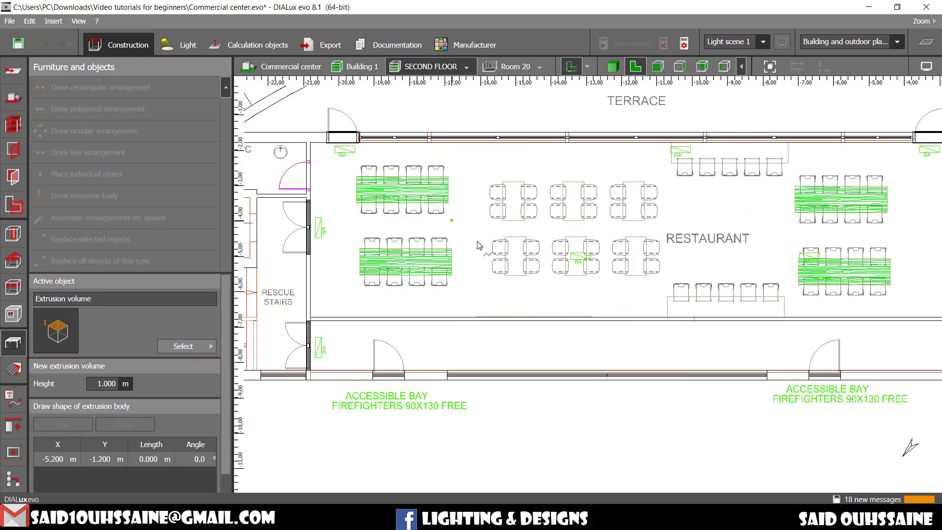
left_click(495, 256)
left_click(604, 233)
left_click(559, 184)
left_click(383, 178)
right_click(383, 193)
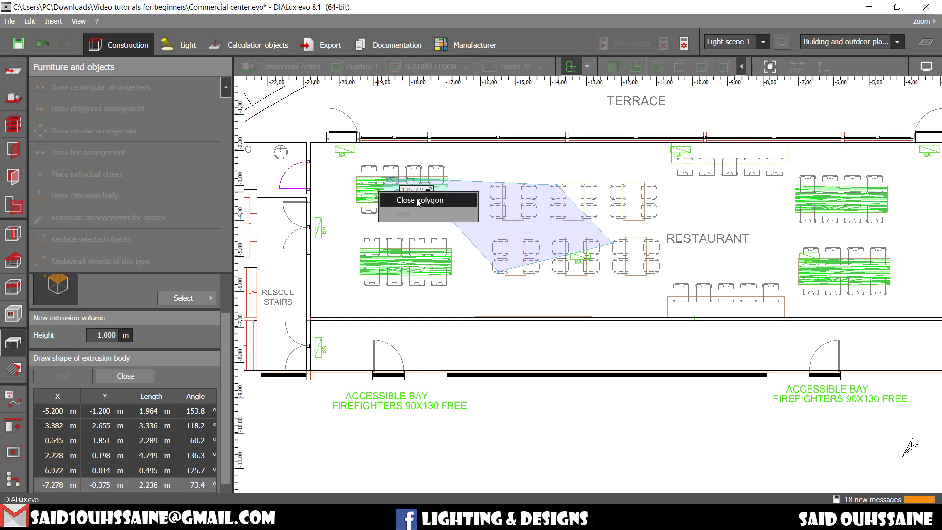
left_click(417, 198)
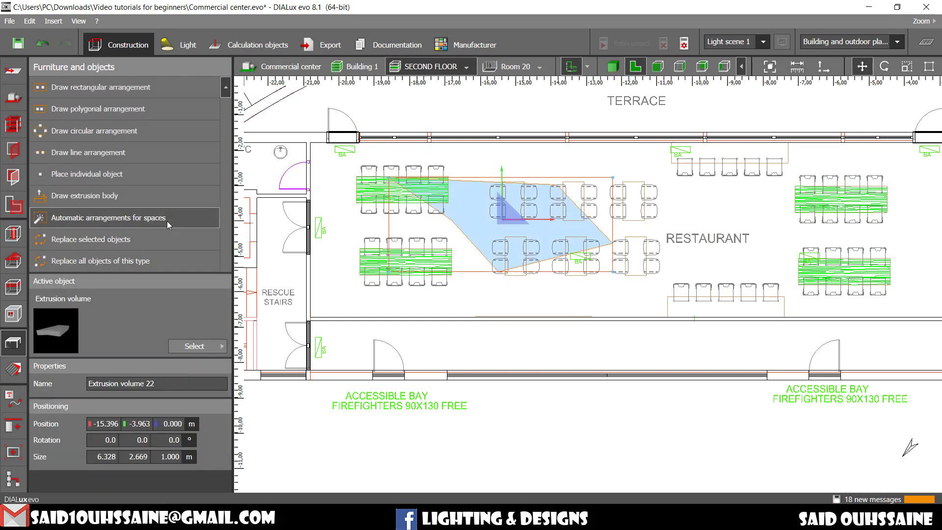
left_click(152, 153)
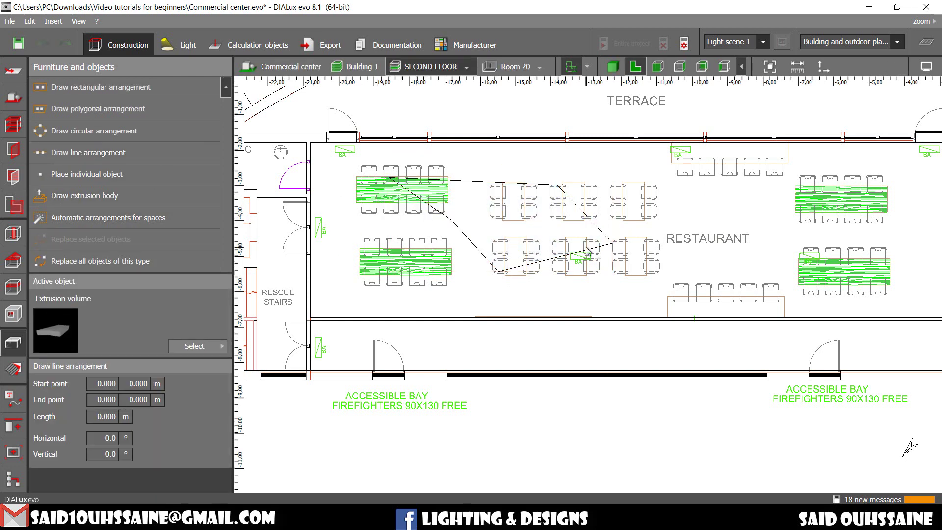
scroll(492, 250, "down", 2)
left_click(513, 222)
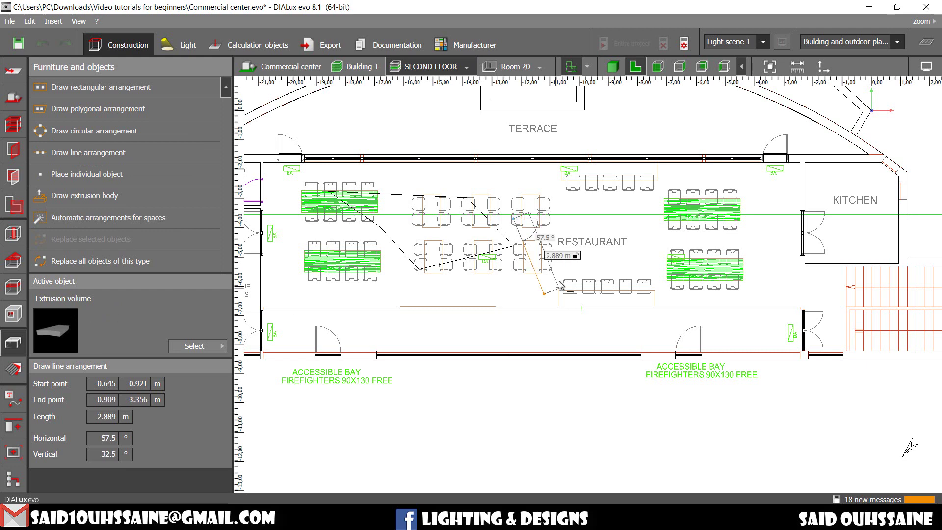
left_click(835, 230)
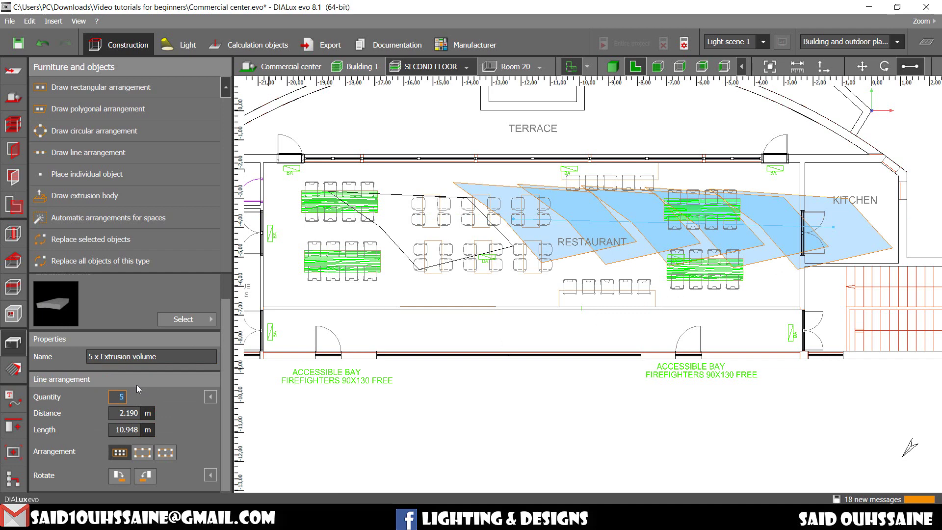
type("9")
key("Return")
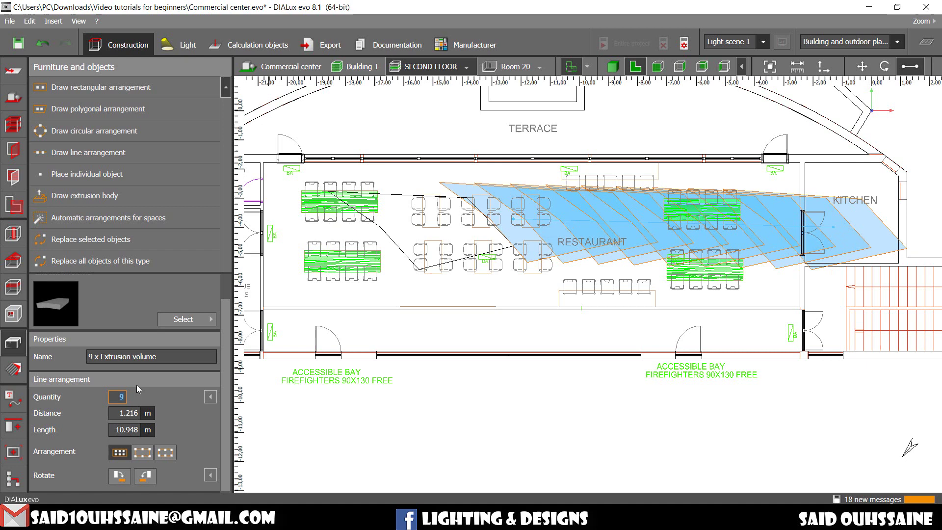
left_click(143, 452)
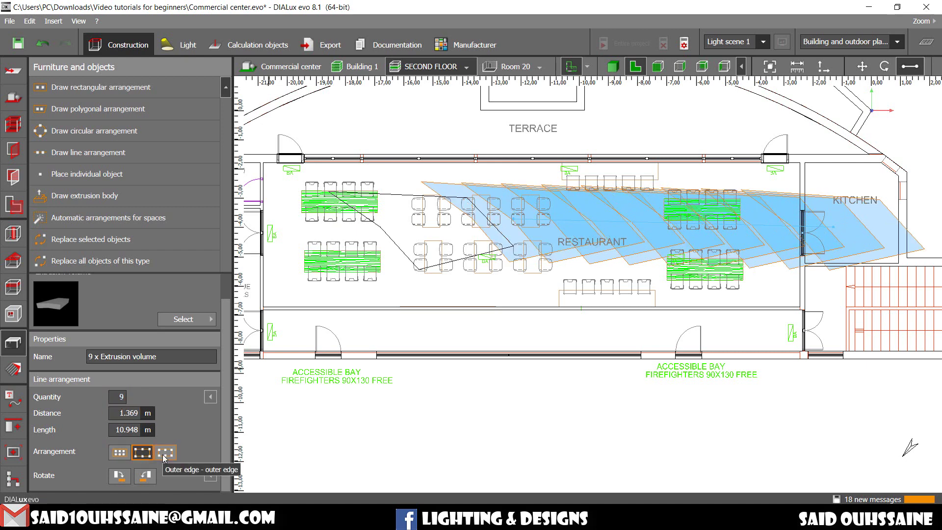
left_click(164, 453)
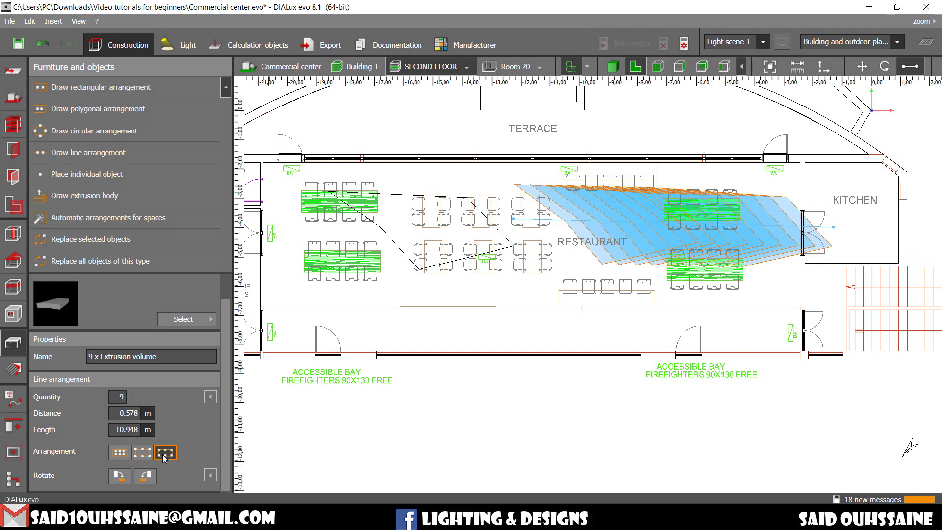
left_click(147, 476)
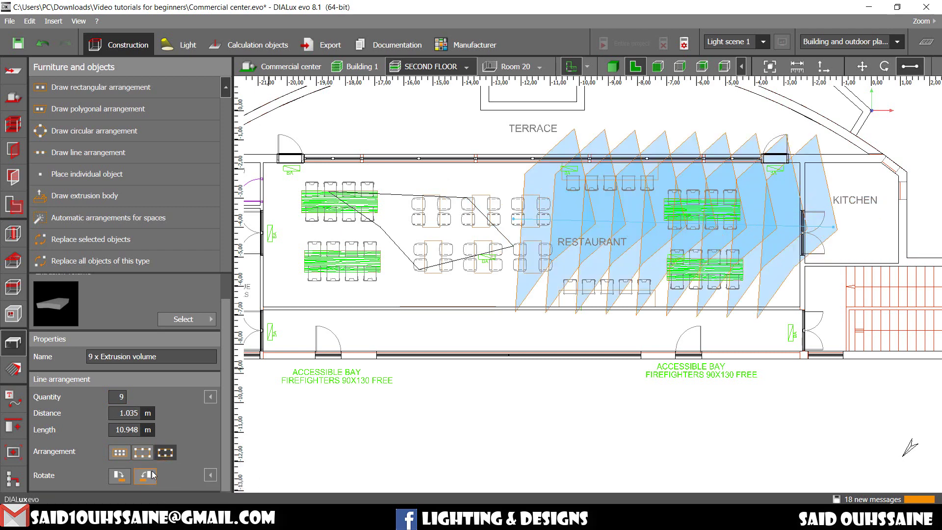
left_click(211, 476)
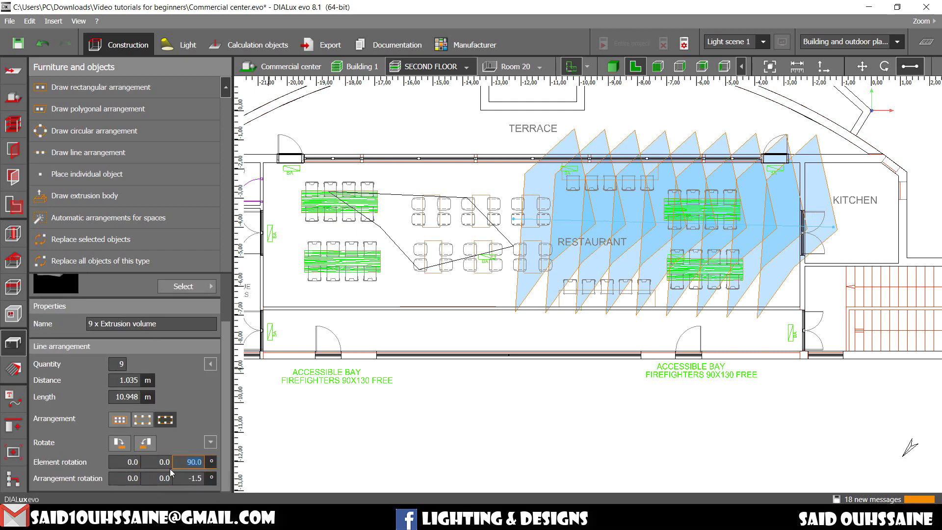
scroll(172, 468, "up", 2)
key("Escape")
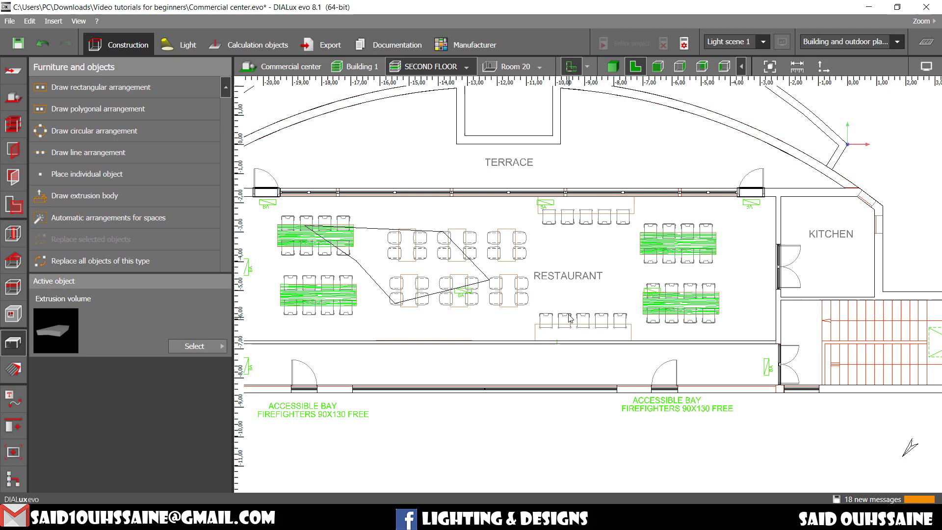
- Pick the 140x60 delta table from the DIALux evo catalogue's Home furniture > Tables
left_click(220, 347)
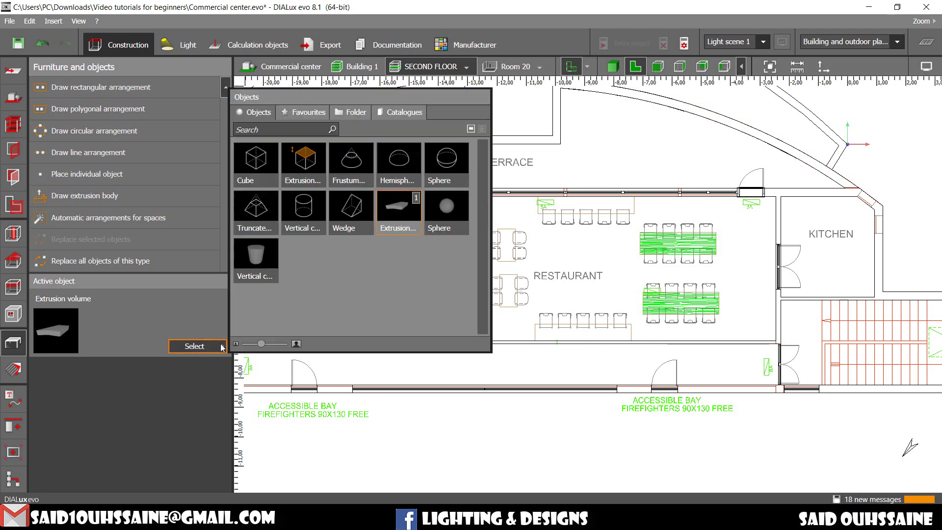
left_click(403, 111)
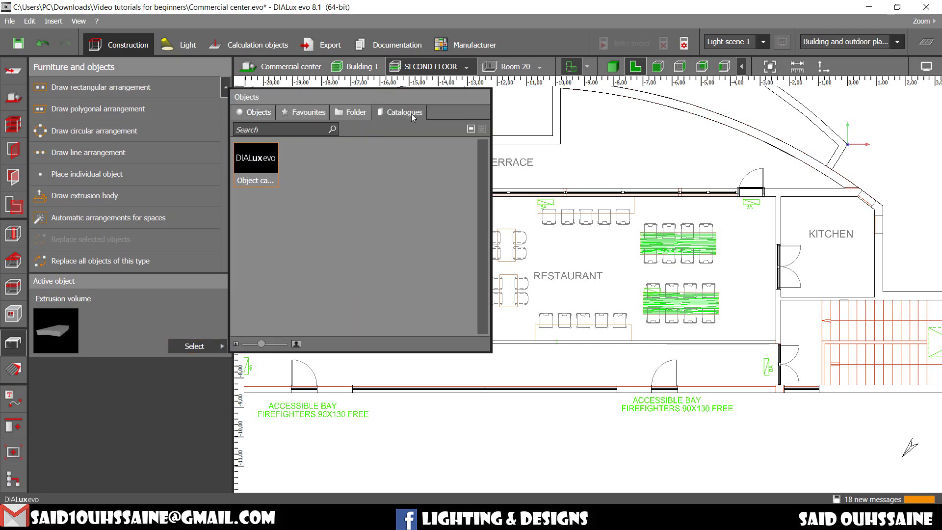
double_click(264, 161)
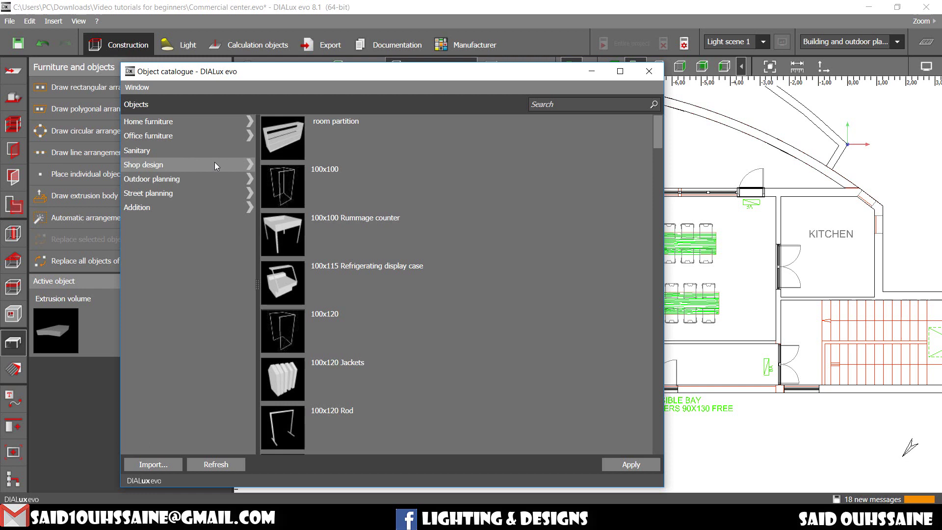
left_click(247, 123)
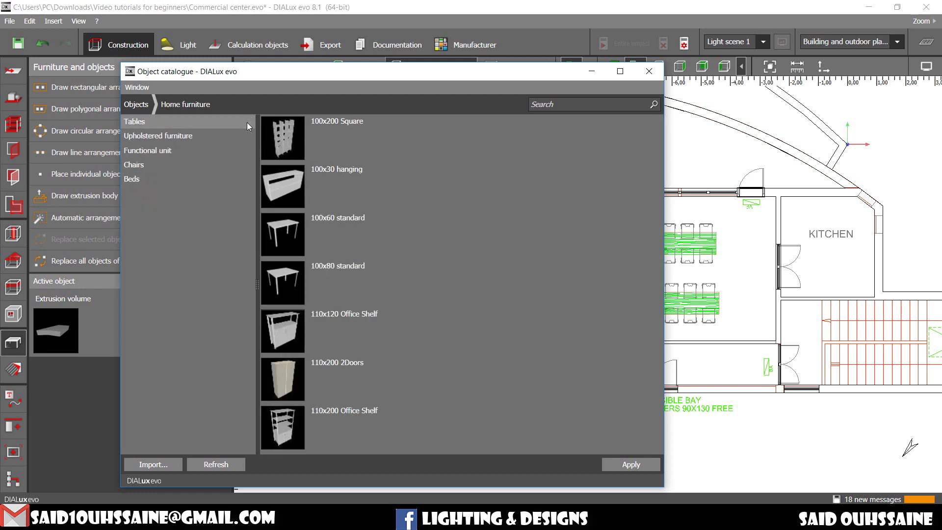
left_click(194, 120)
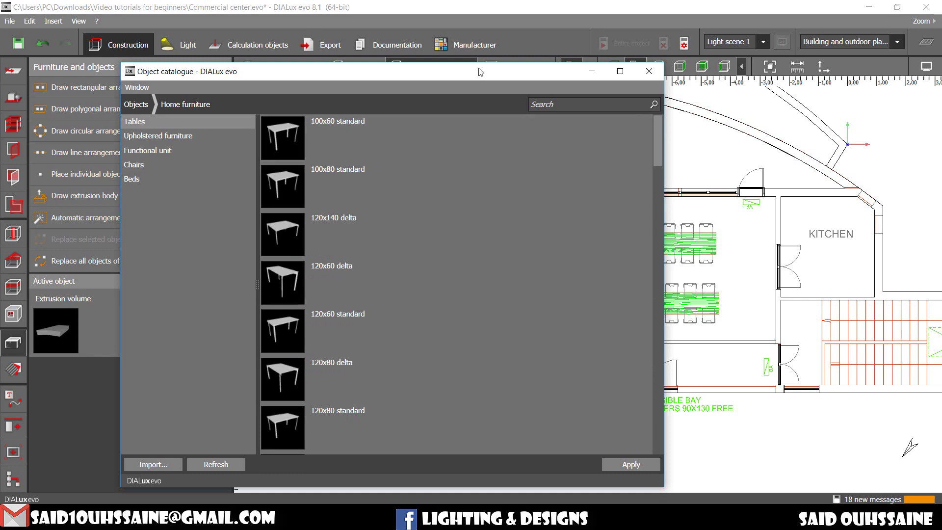
mouse_move(480, 74)
left_mouse_down()
mouse_move(327, 67)
mouse_move(480, 46)
left_mouse_up()
scroll(344, 193, "down", 2)
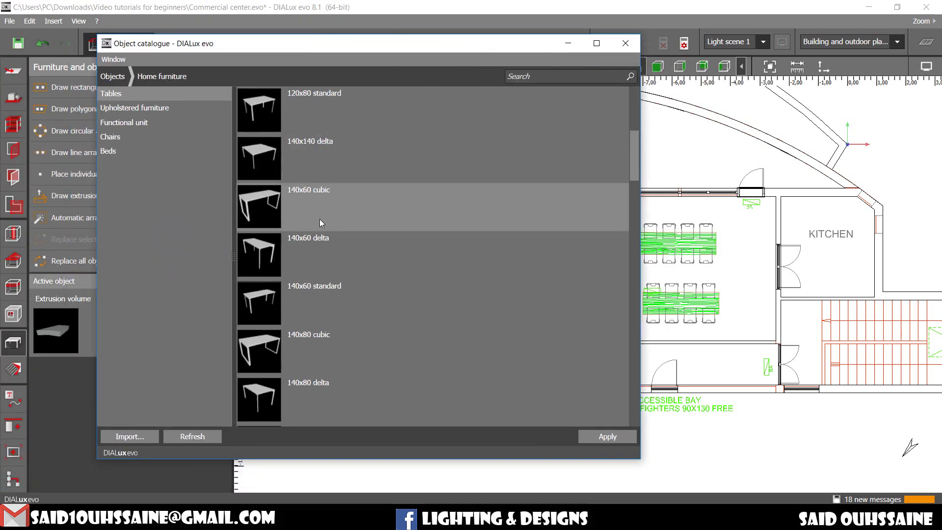
double_click(265, 254)
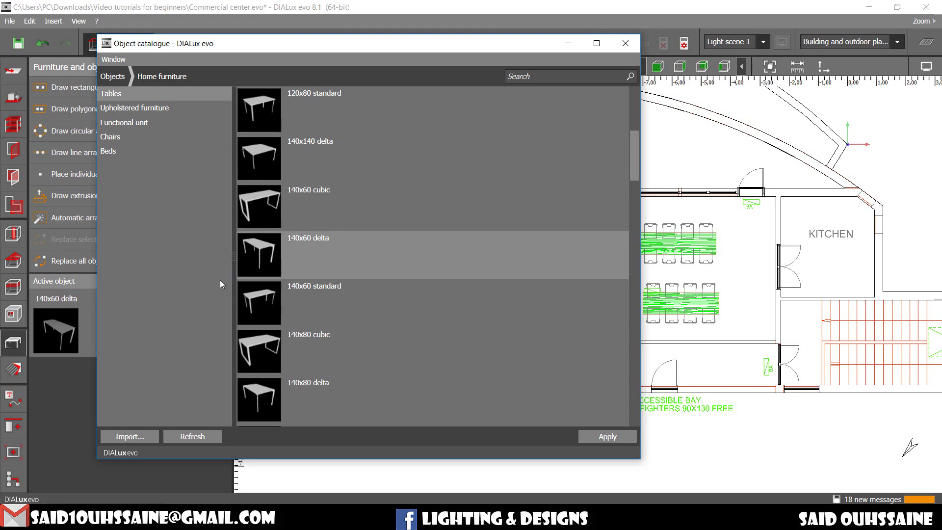
scroll(413, 276, "up", 2)
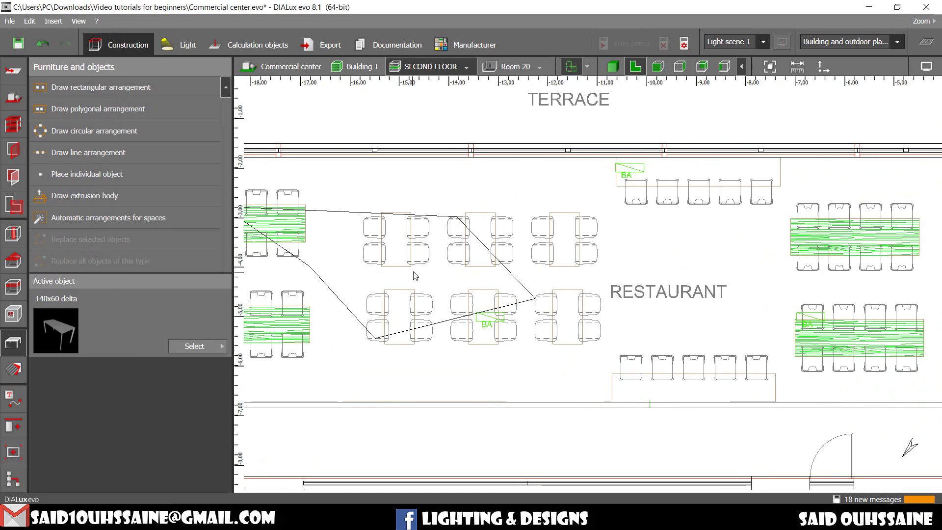
- Place the 140x60 delta table among the upper-left chairs and dismiss the save prompt
left_click(401, 247)
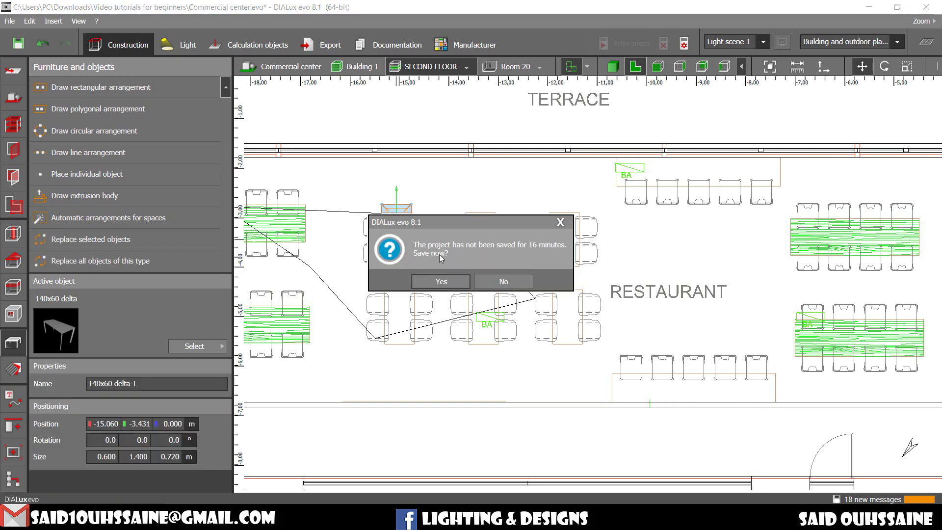
left_click(439, 279)
left_click(356, 269)
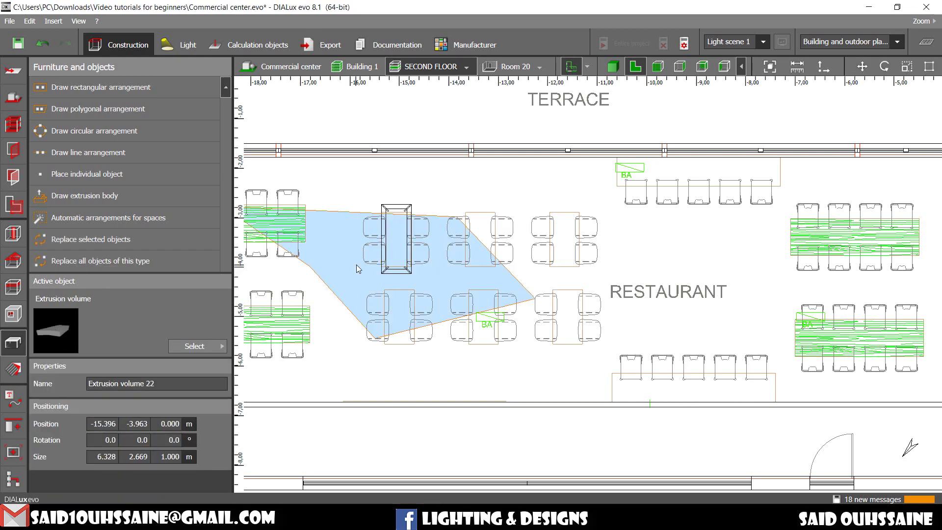
key("Escape")
scroll(412, 243, "up", 3)
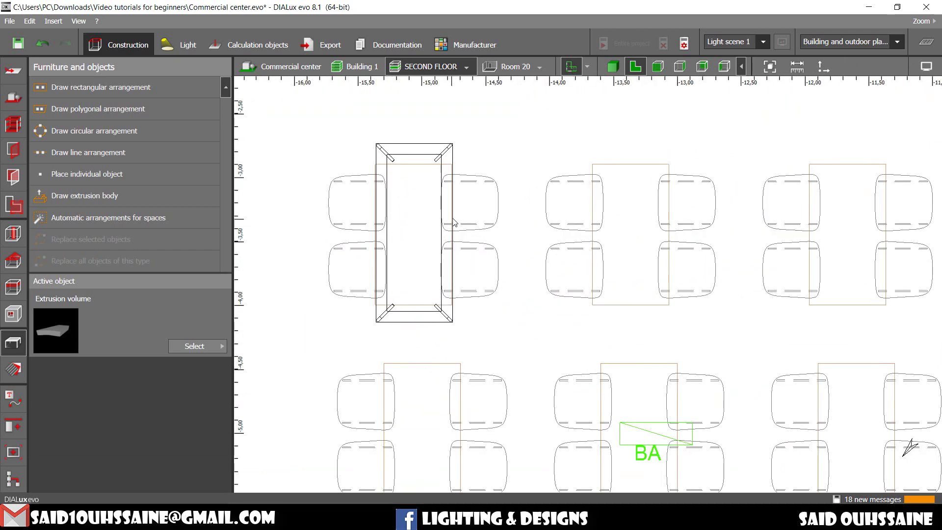
- Scale the new table down to 0.607 by 1.100 m
left_click(439, 202)
scroll(422, 215, "up", 2)
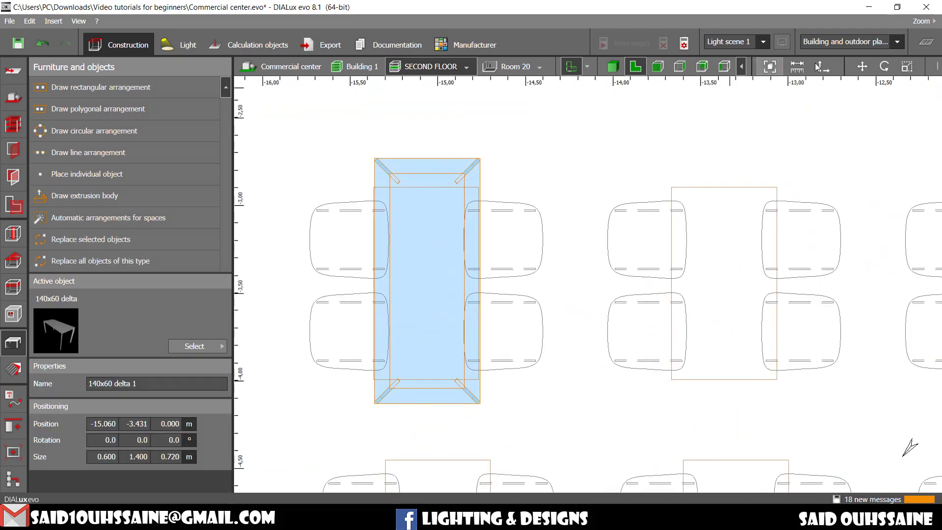
left_click(907, 67)
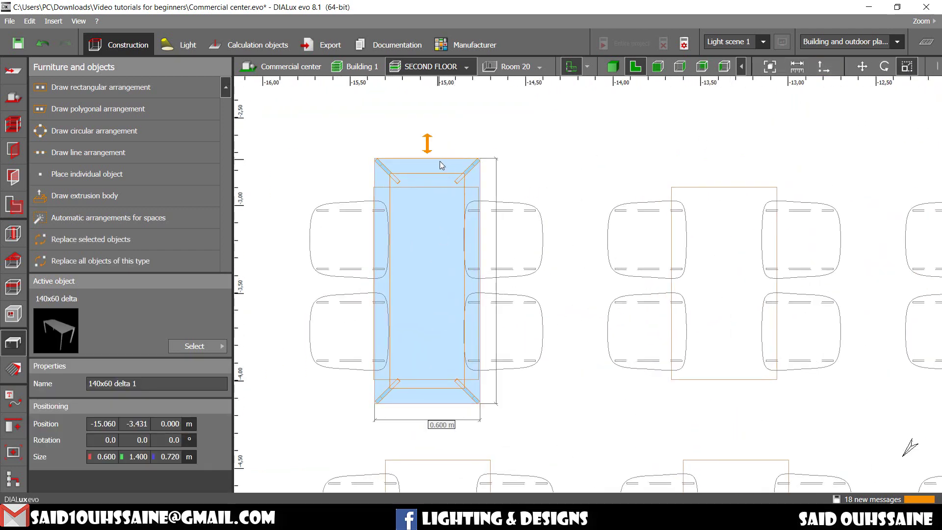
left_click_drag(427, 159, 427, 184)
scroll(427, 295, "up", 2)
left_click_drag(400, 390, 400, 376)
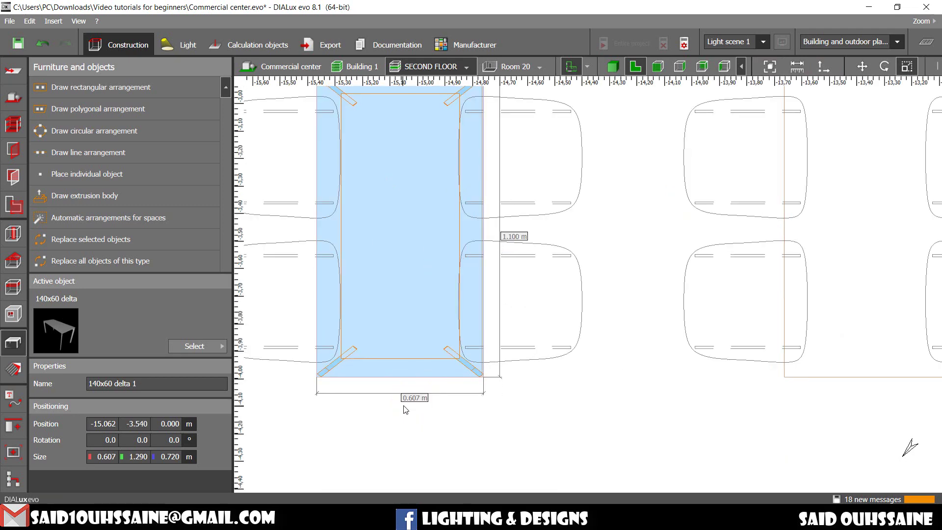
scroll(417, 378, "down", 4)
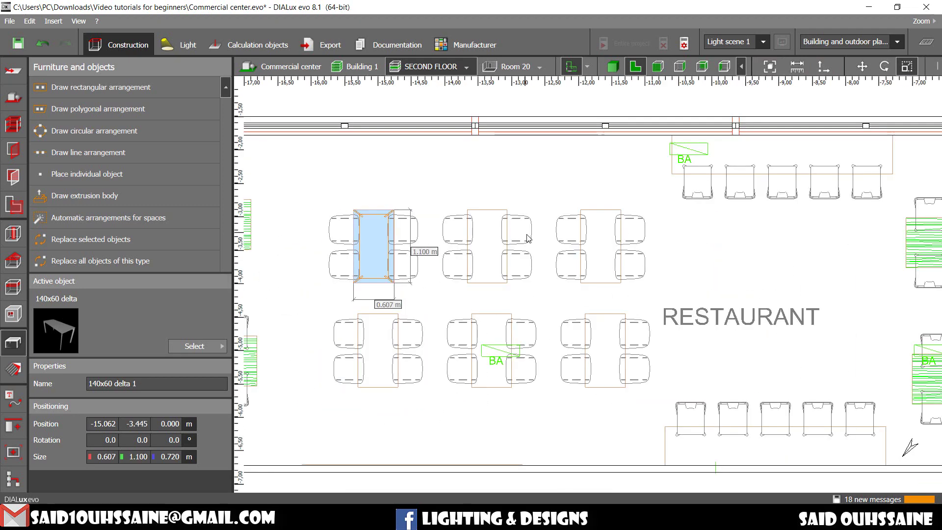
- Duplicate the resized table into the lower chair group
left_click(88, 89)
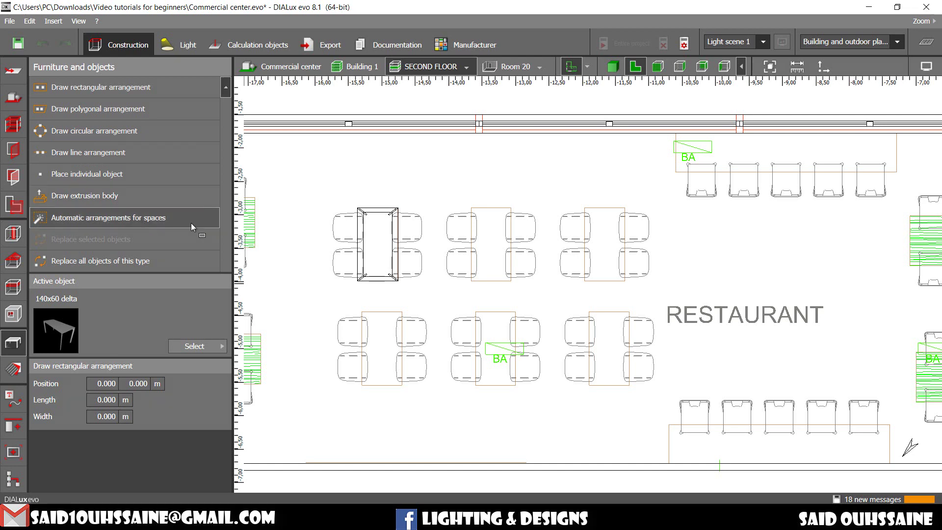
key("Escape")
scroll(403, 244, "up", 2)
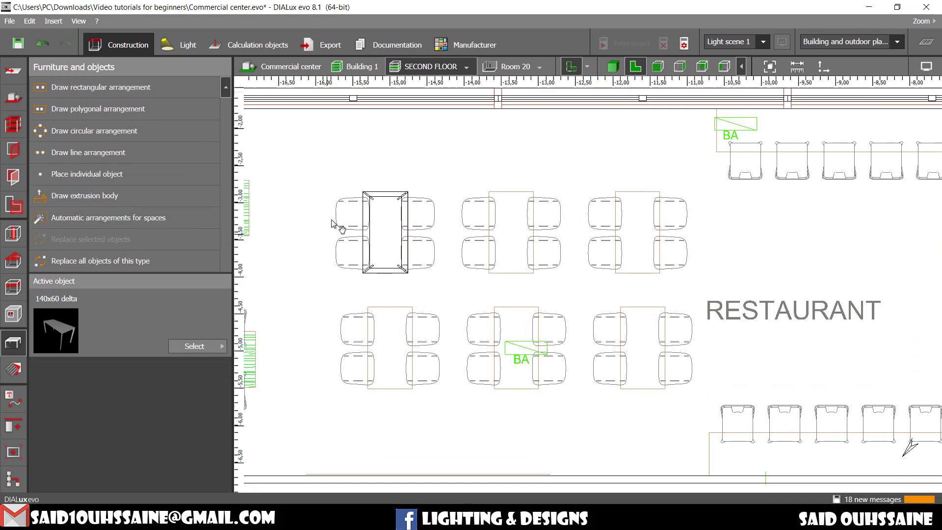
left_click(404, 244)
key("ctrl+c")
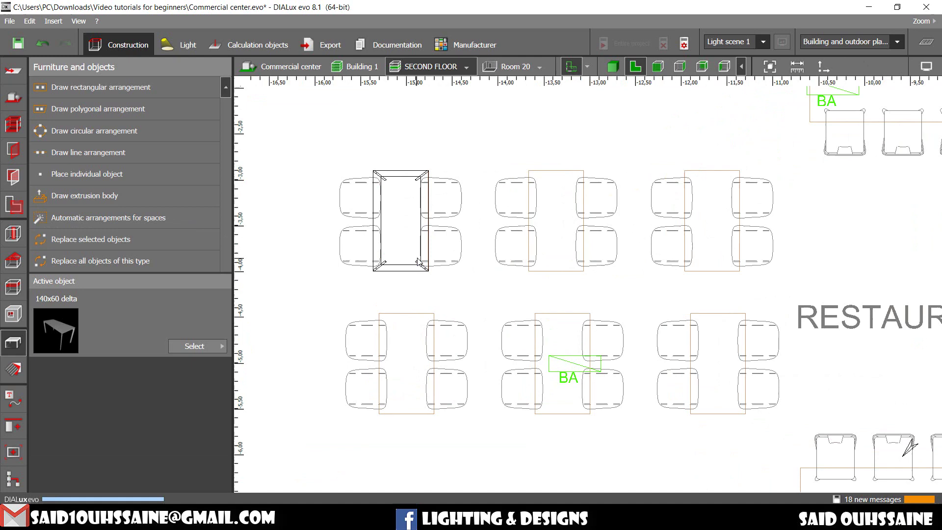
key("ctrl+v")
mouse_move(404, 222)
left_mouse_down()
mouse_move(418, 344)
mouse_move(439, 317)
left_mouse_up()
scroll(419, 344, "up", 2)
scroll(439, 316, "down", 2)
scroll(464, 311, "down", 1)
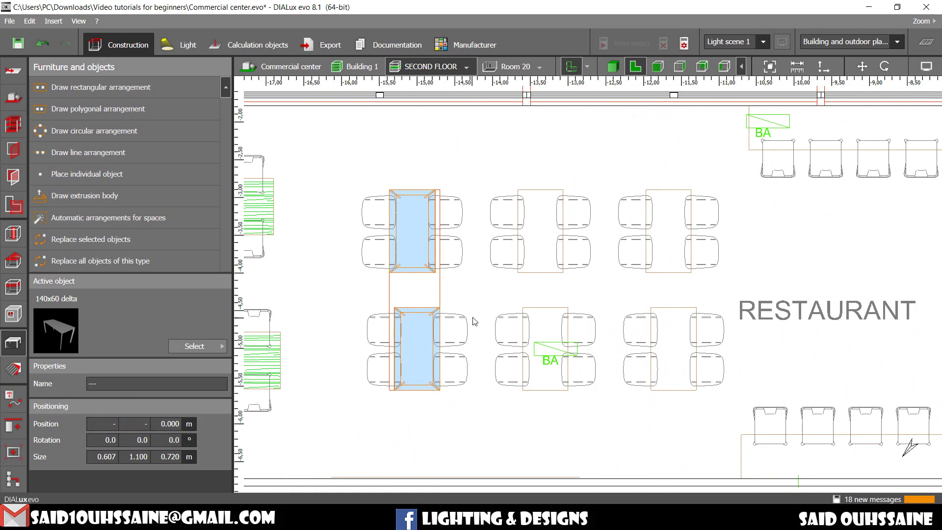
- Copy both tables rightward and move the copies into a new third column
left_click_drag(435, 290, 580, 301)
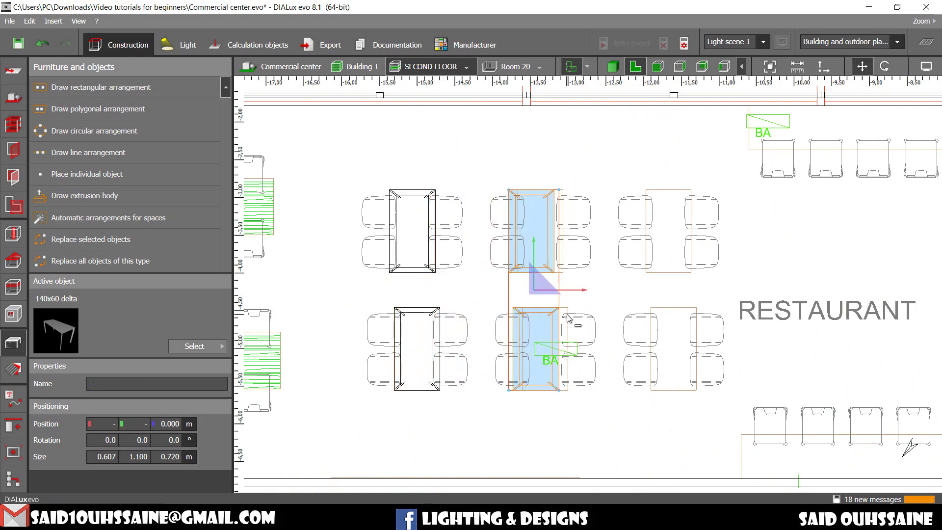
left_click(441, 291)
left_click_drag(456, 294, 705, 293)
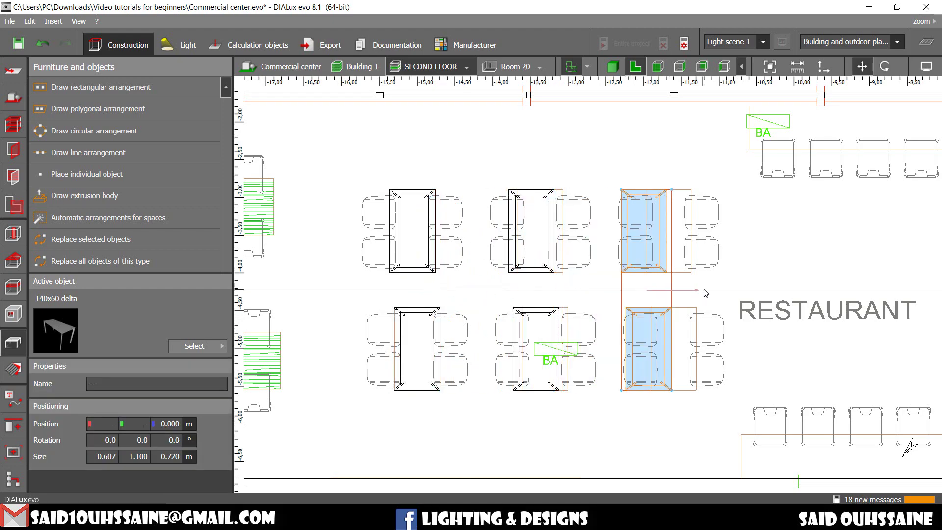
scroll(704, 294, "down", 1)
scroll(589, 302, "down", 1)
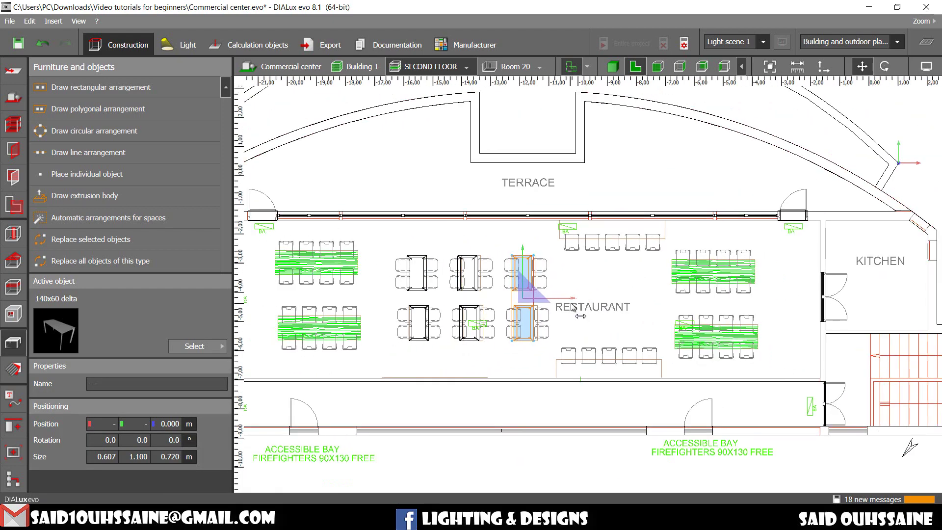
scroll(575, 308, "down", 2)
scroll(567, 334, "up", 1)
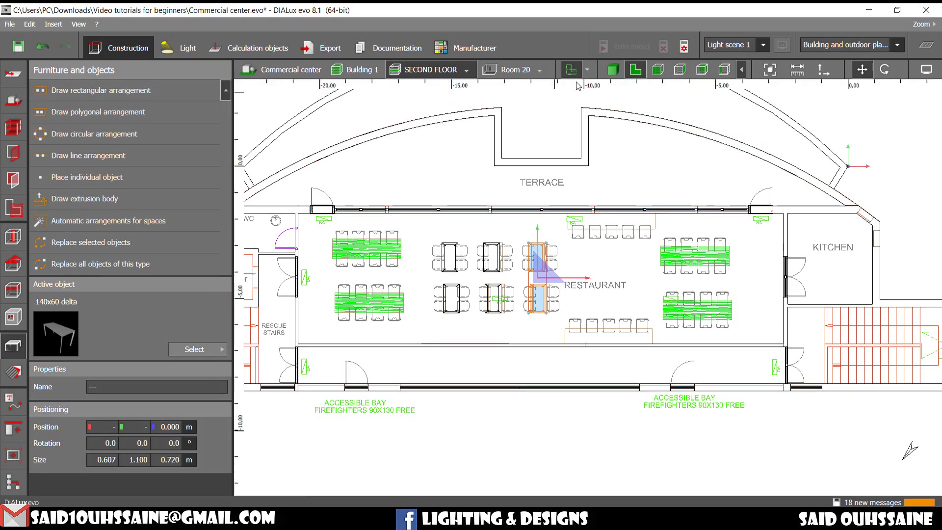
left_click(613, 66)
middle_click_drag(570, 231, 558, 212)
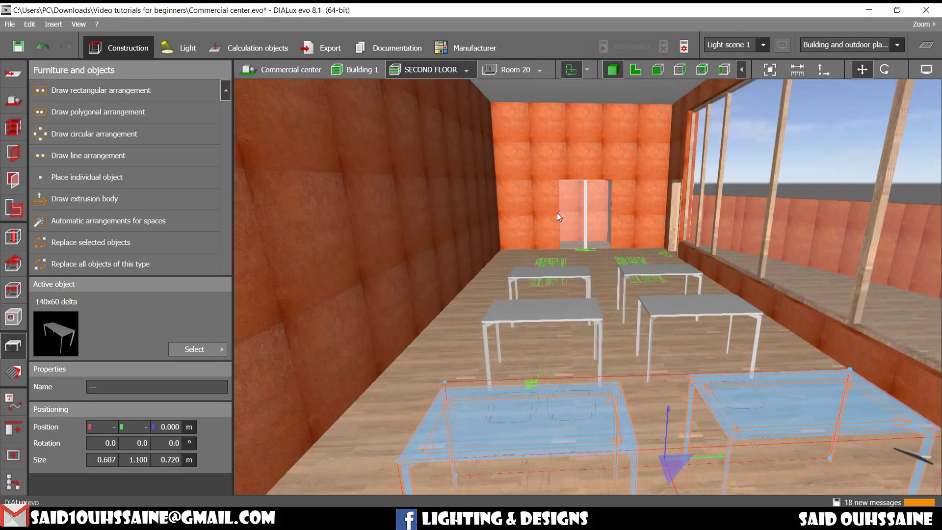
left_click(565, 280)
mouse_move(536, 282)
middle_mouse_down()
mouse_move(459, 202)
mouse_move(599, 258)
mouse_move(650, 233)
mouse_move(622, 193)
mouse_move(619, 221)
mouse_move(651, 209)
mouse_move(608, 256)
mouse_move(505, 304)
mouse_move(516, 221)
middle_mouse_up()
left_click(635, 69)
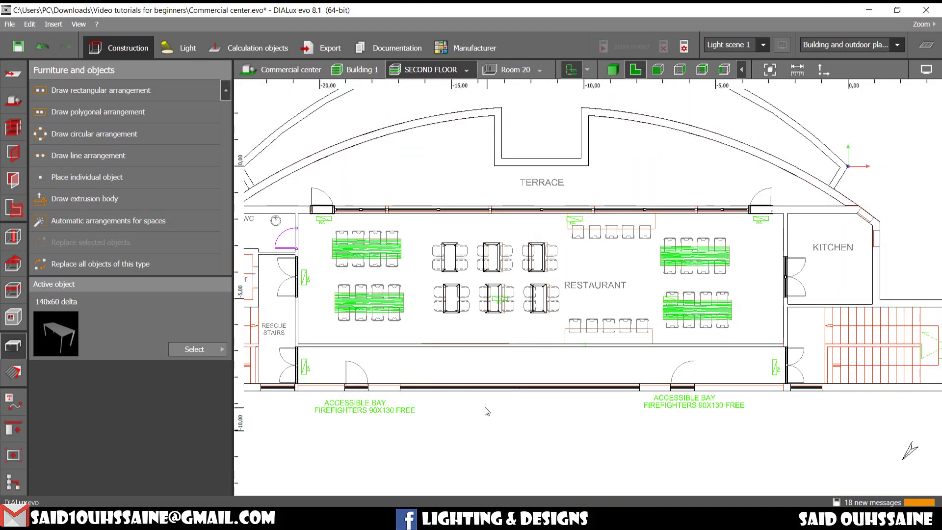
- Choose the simple chair from the DIALux evo catalogue's Chairs category and close the catalogue
left_click(195, 349)
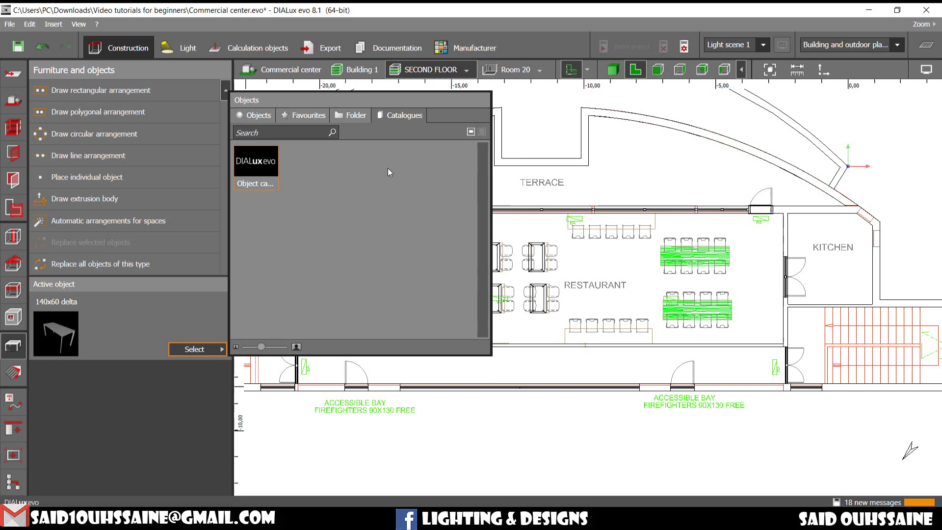
double_click(266, 170)
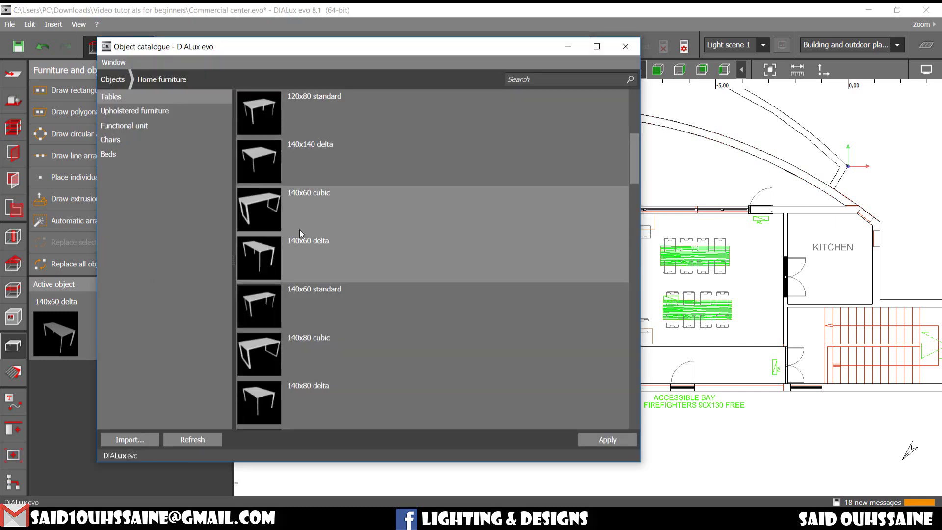
left_click(155, 140)
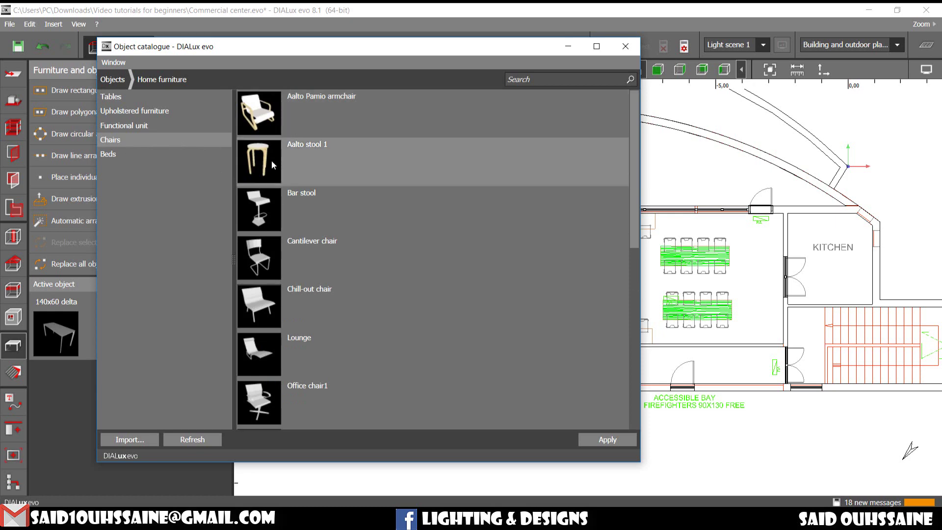
scroll(272, 168, "down", 5)
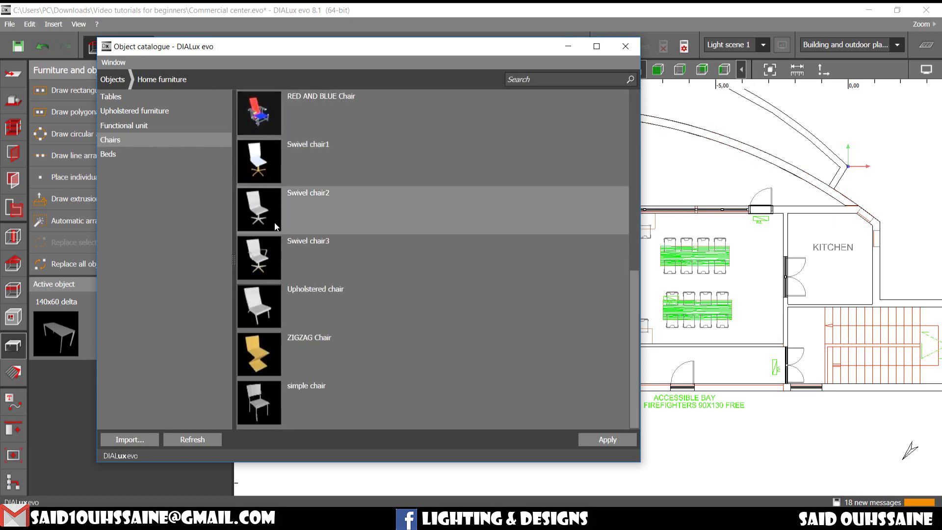
double_click(265, 405)
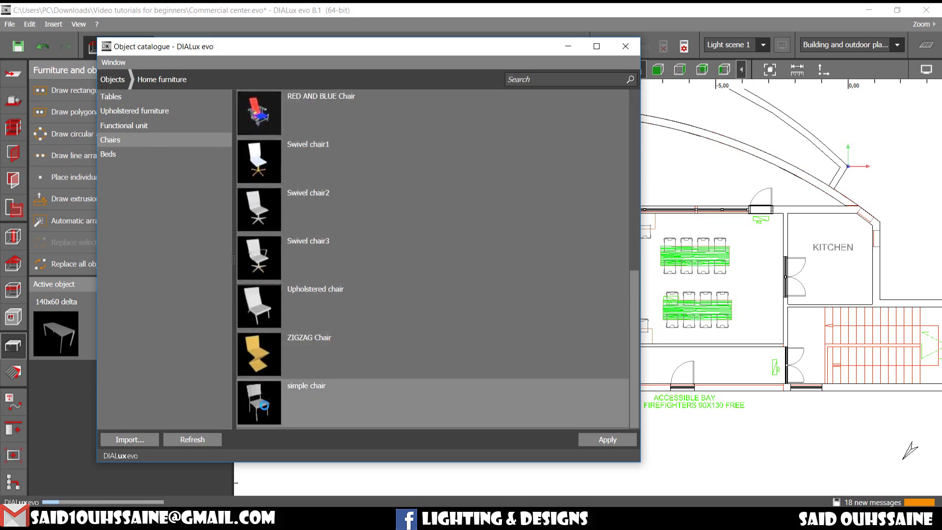
left_click(79, 394)
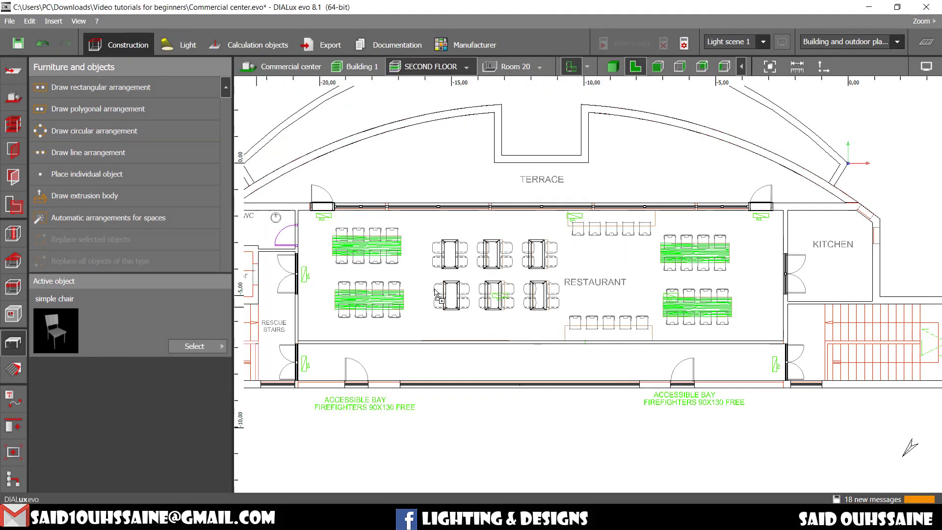
- Line up simple chairs beside the upper-left table, setting the line quantity to 2
left_click(438, 295)
scroll(442, 287, "up", 3)
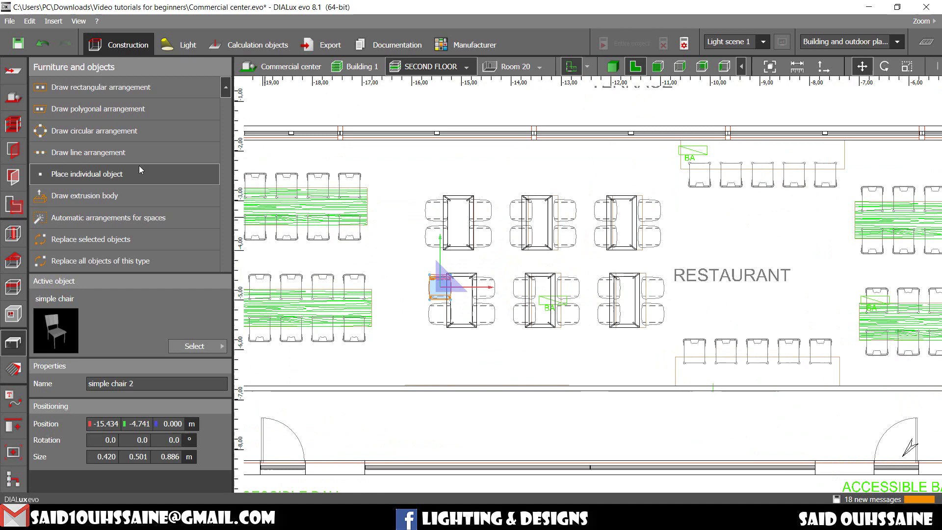
left_click(104, 153)
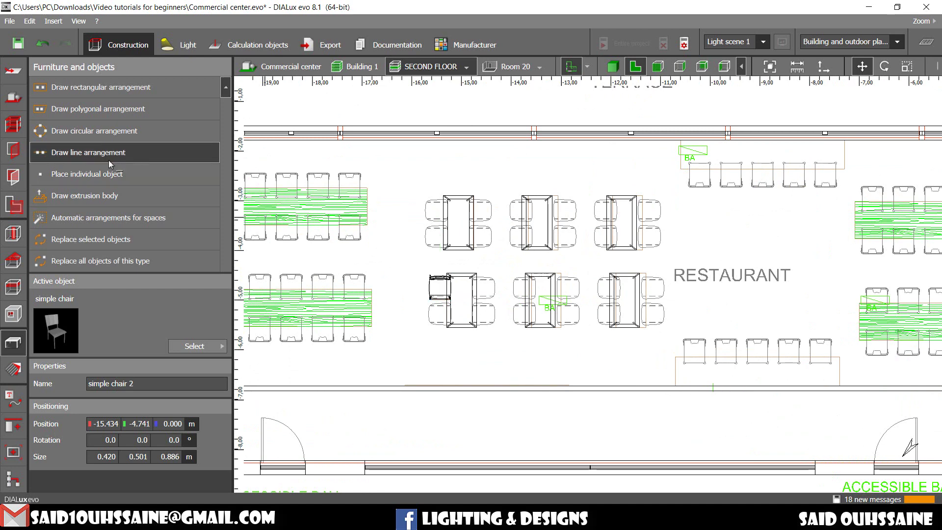
left_click(481, 249)
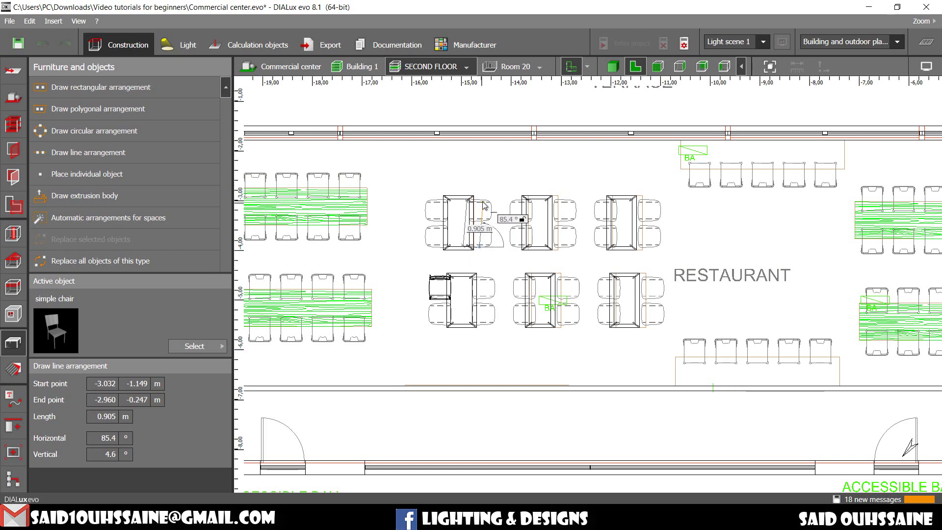
left_click(480, 204)
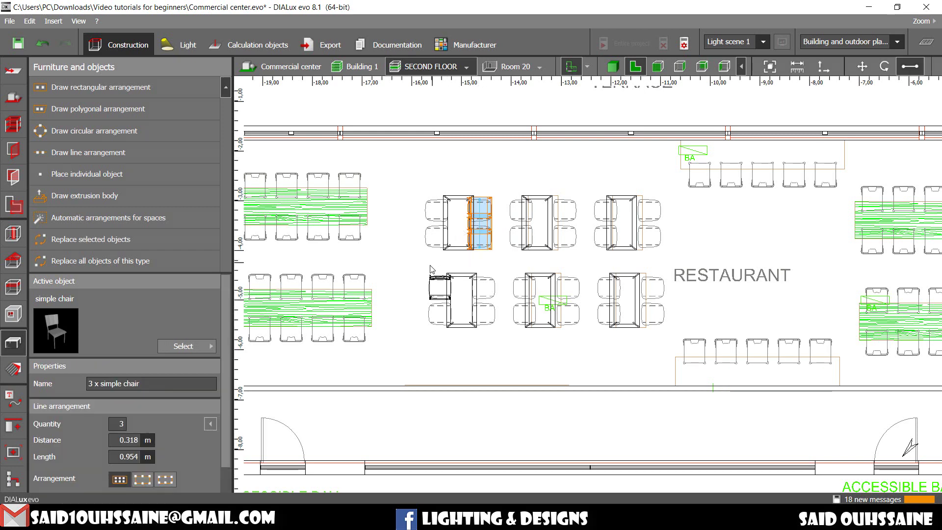
left_click(121, 424)
key("Return")
left_click(87, 174)
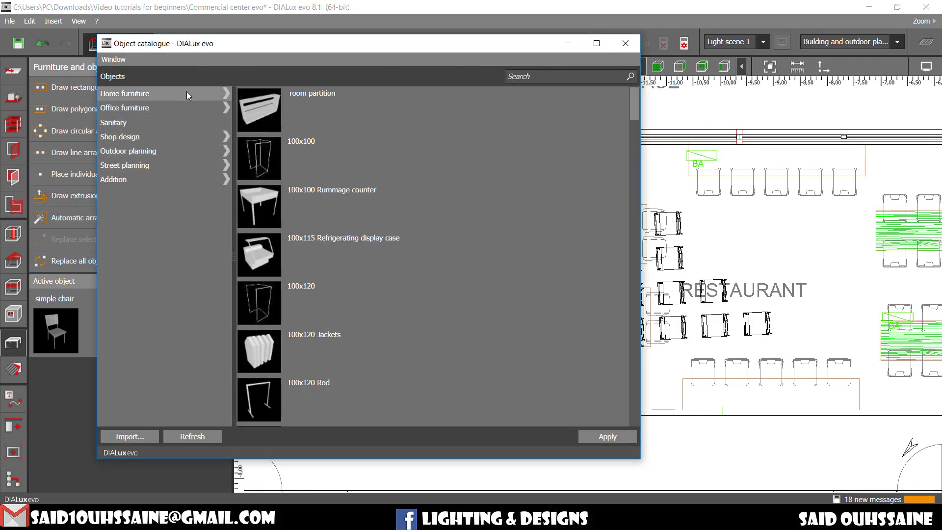
- View the Sanitary, Shop design, Outdoor planning and Addition people-figure catalogue categories, then close the catalogue
left_click(153, 122)
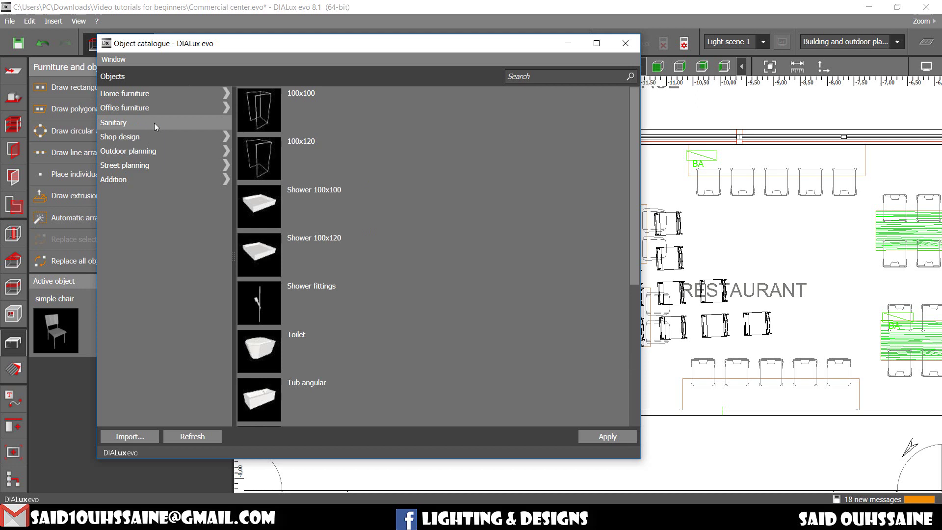
scroll(276, 169, "down", 5)
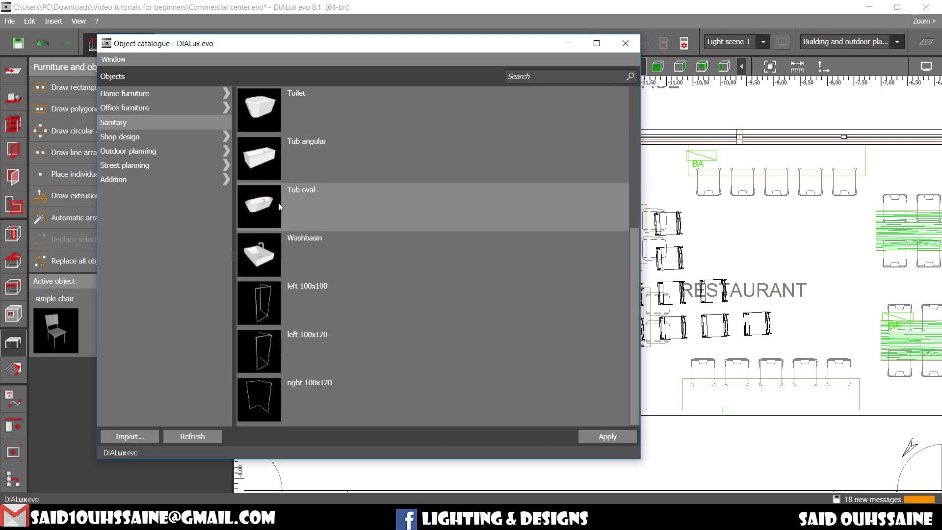
left_click(148, 138)
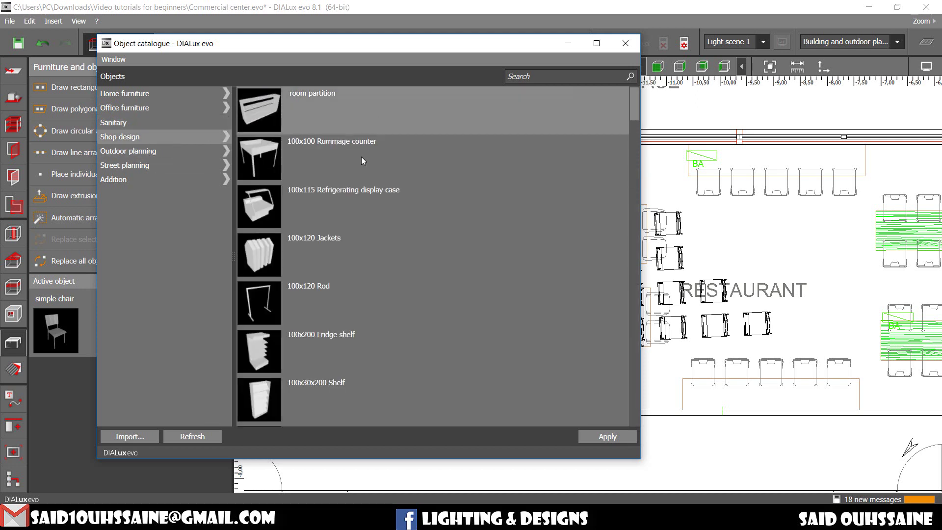
scroll(362, 157, "down", 10)
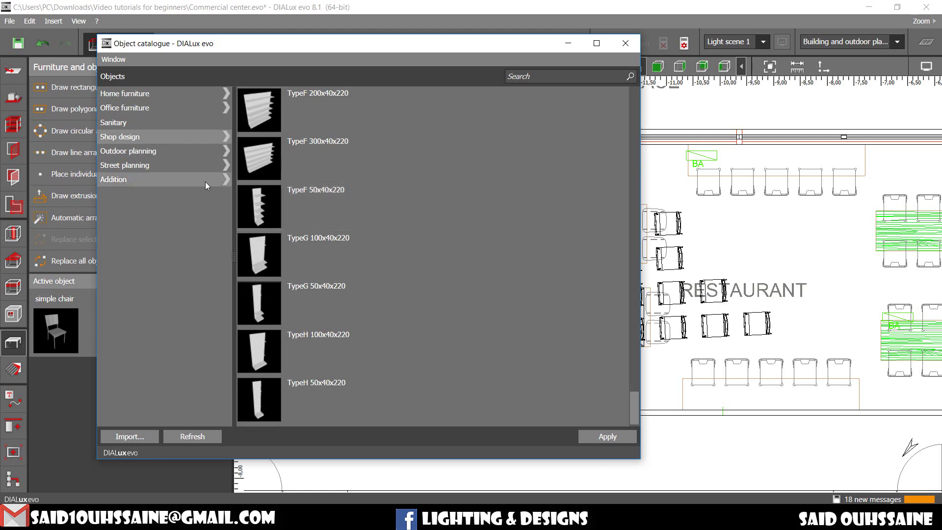
left_click(230, 150)
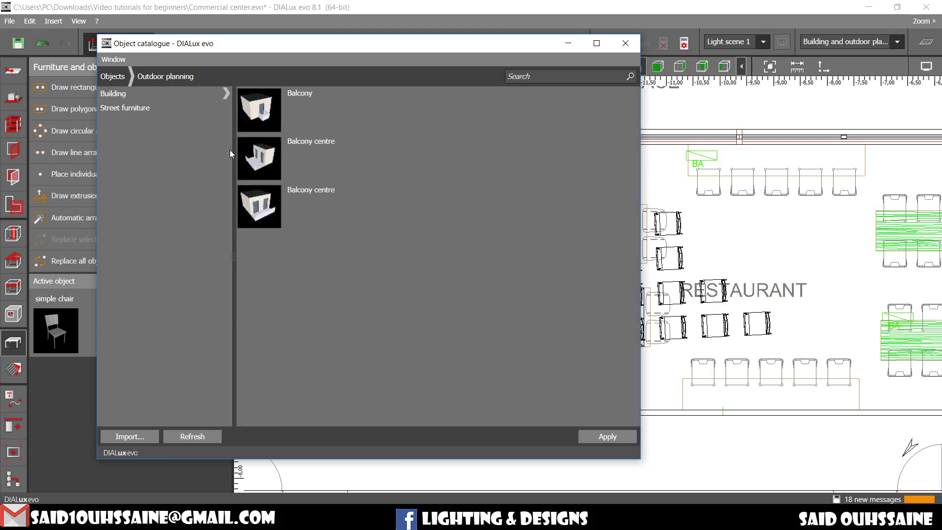
scroll(280, 190, "down", 10)
scroll(284, 201, "down", 5)
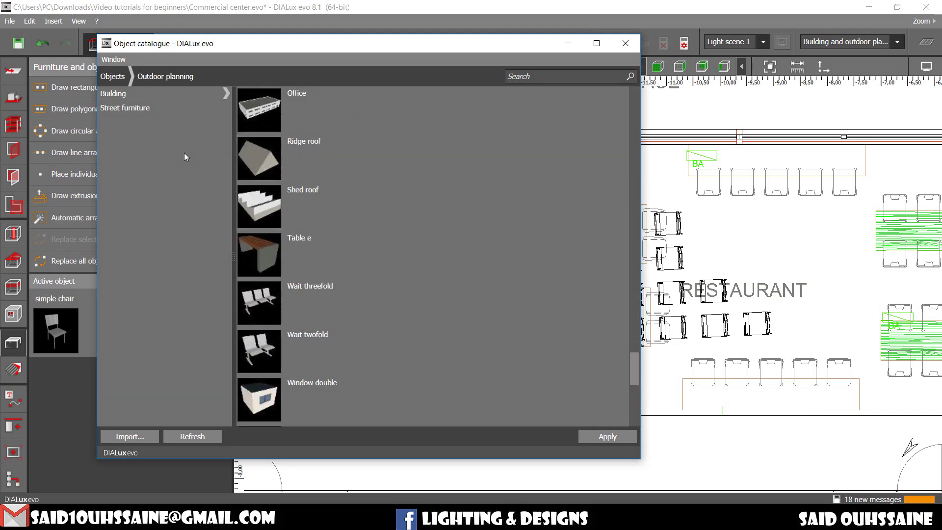
scroll(295, 214, "down", 5)
left_click(113, 76)
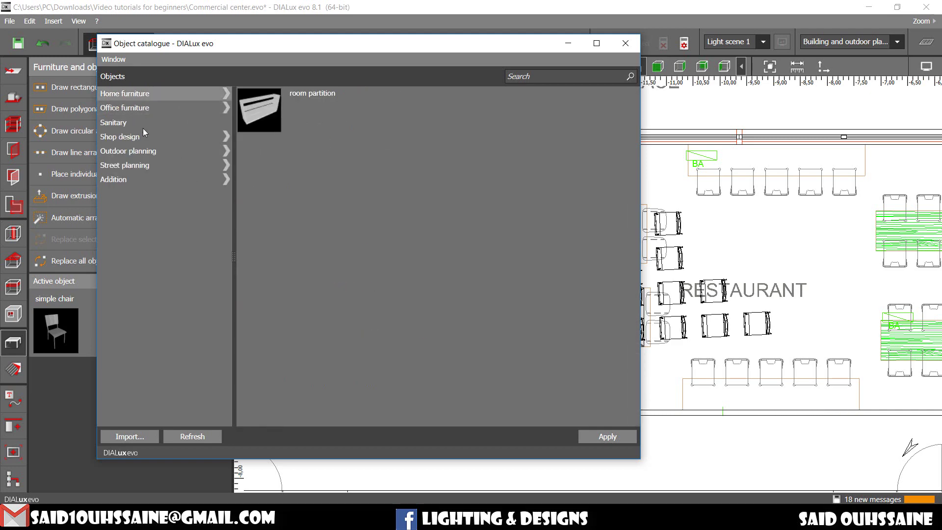
left_click(118, 179)
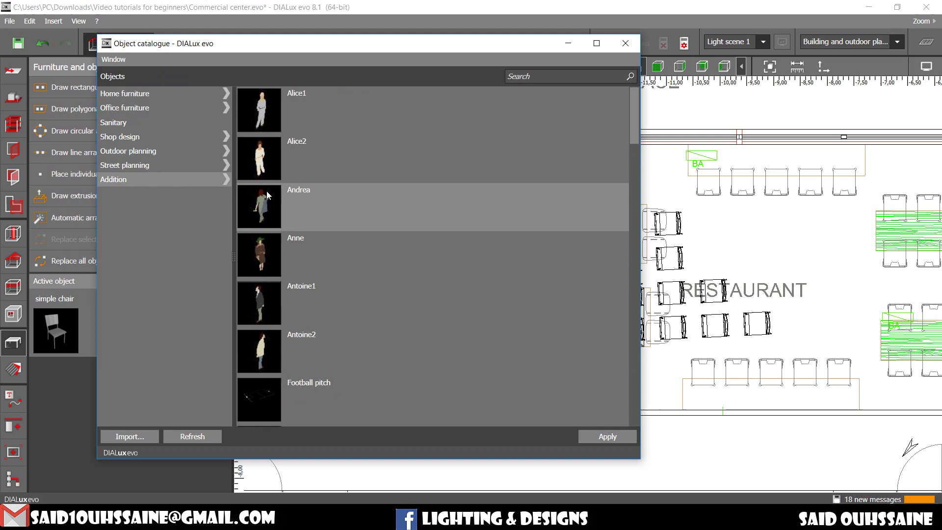
scroll(287, 239, "down", 5)
scroll(287, 239, "down", 5)
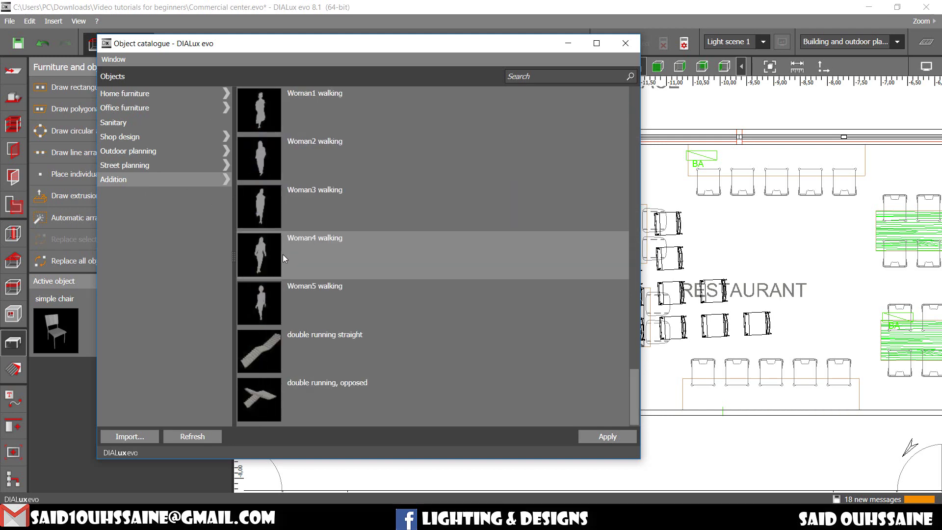
left_click(76, 384)
scroll(423, 342, "down", 1)
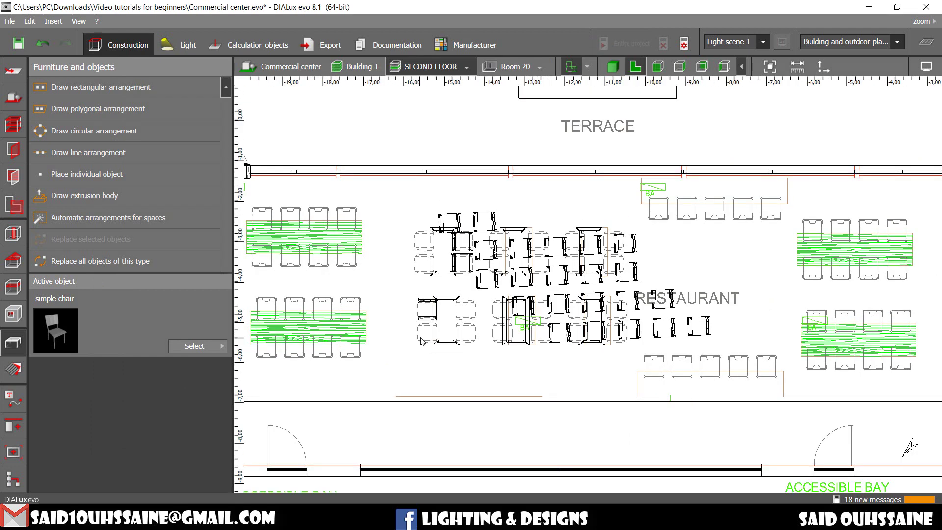
scroll(425, 335, "down", 1)
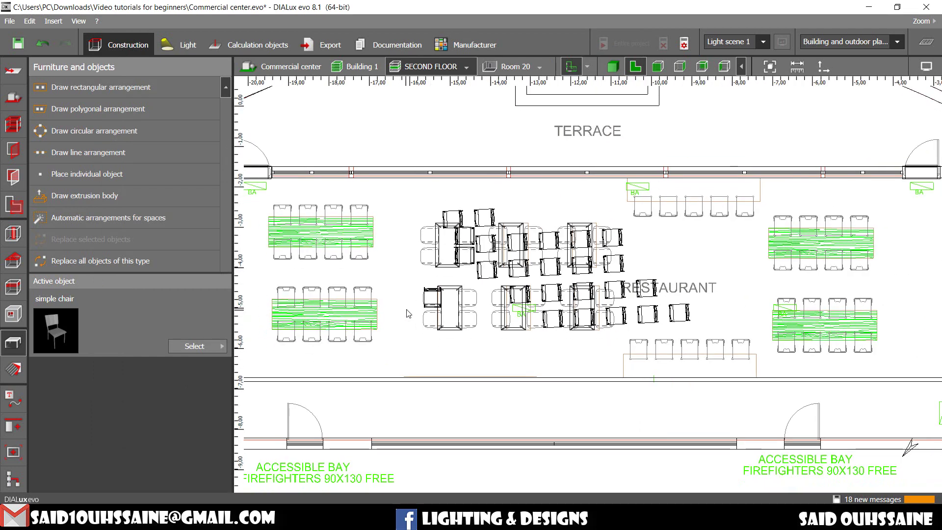